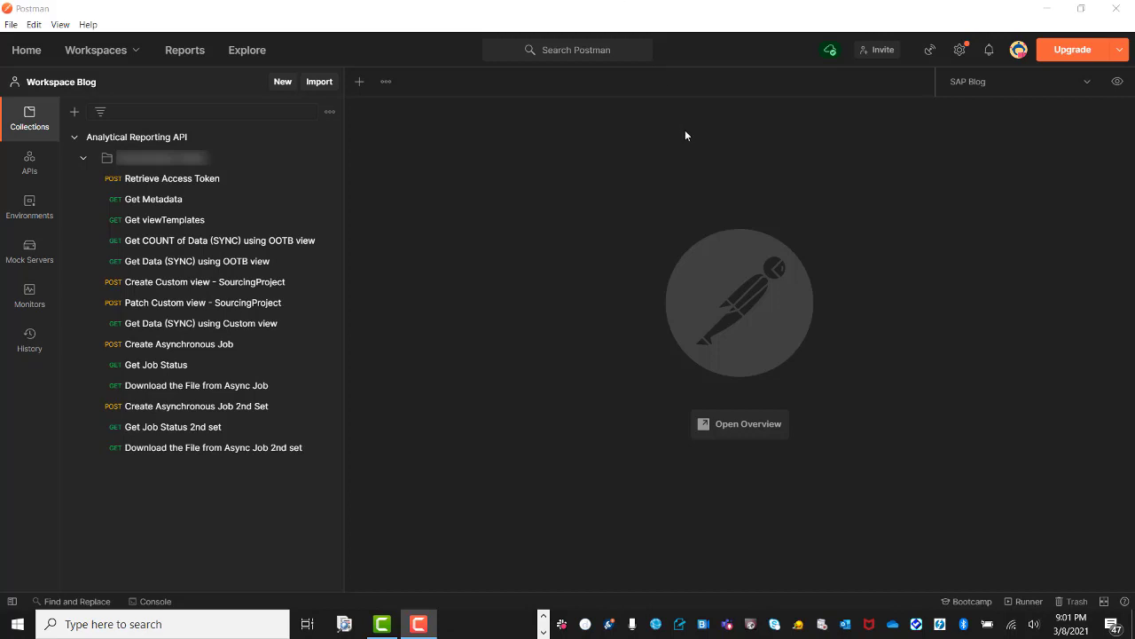
Send the Retrieve Access Token request and review the test script that stores the token in an environment variable
click(278, 178)
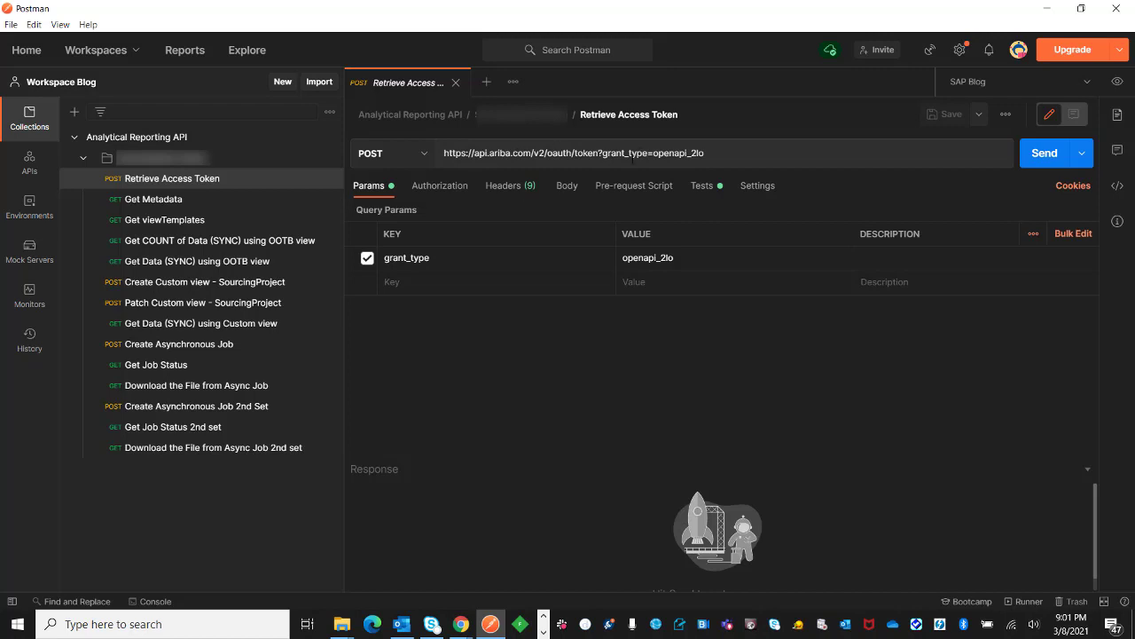
click(505, 188)
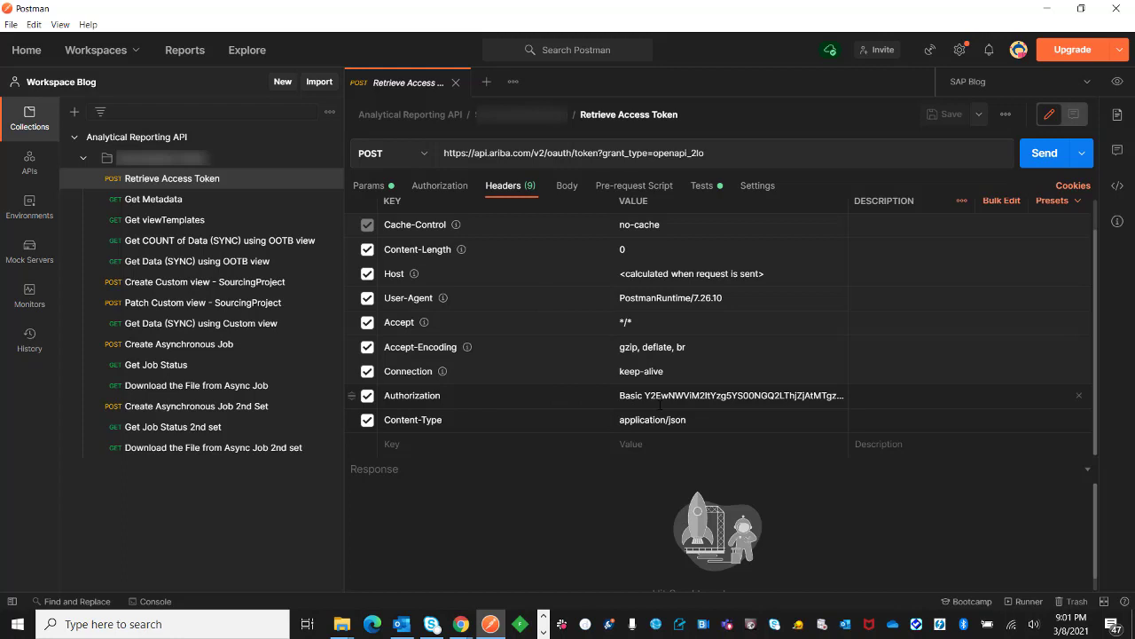
click(373, 188)
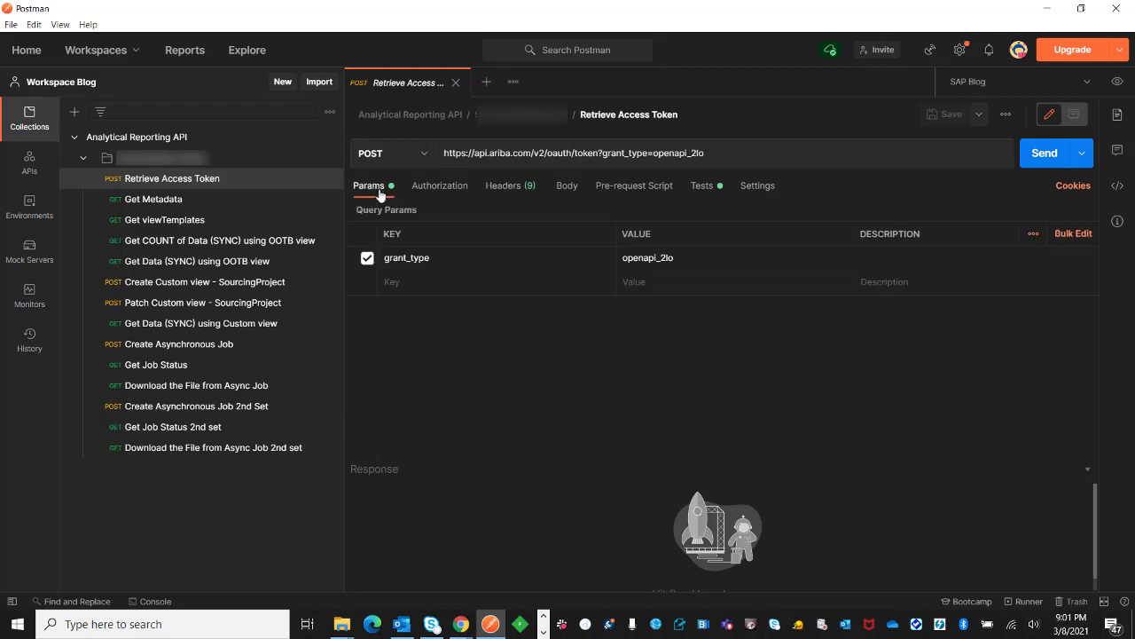
click(1049, 165)
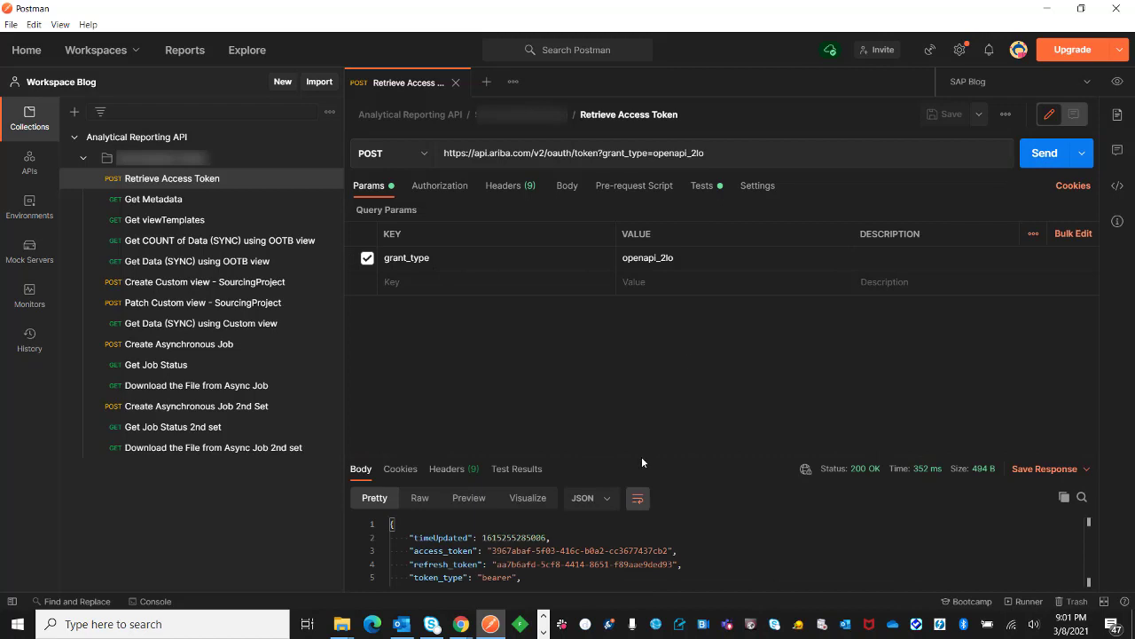
click(703, 186)
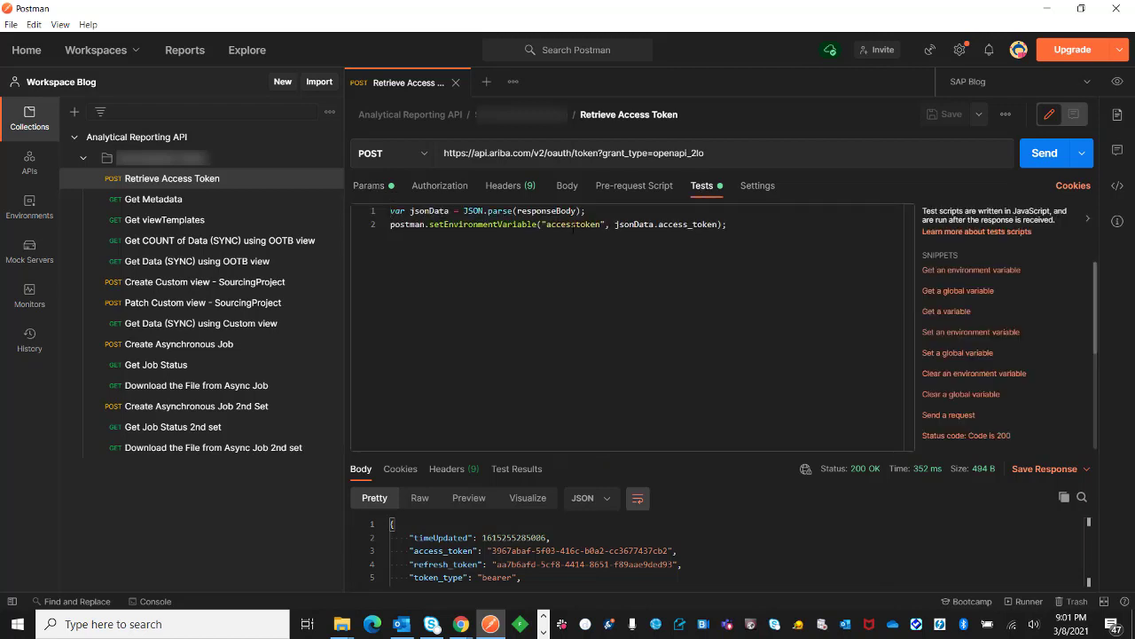
Open the Get Metadata request and review its query parameters and headers
click(281, 207)
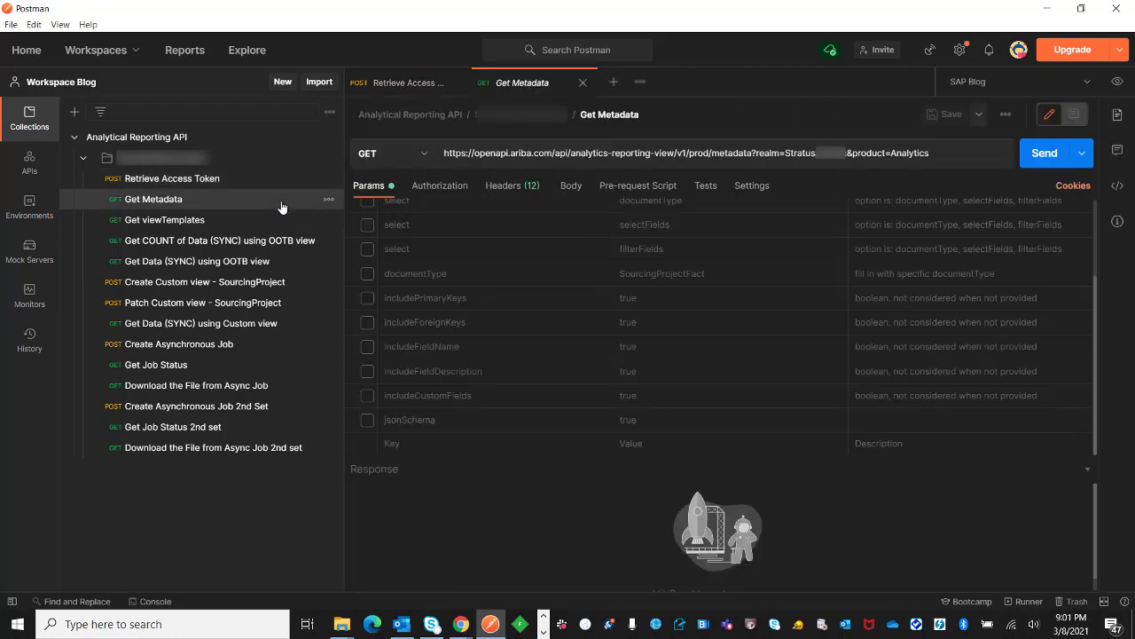
scroll(531, 307, down, 2)
scroll(531, 306, up, 2)
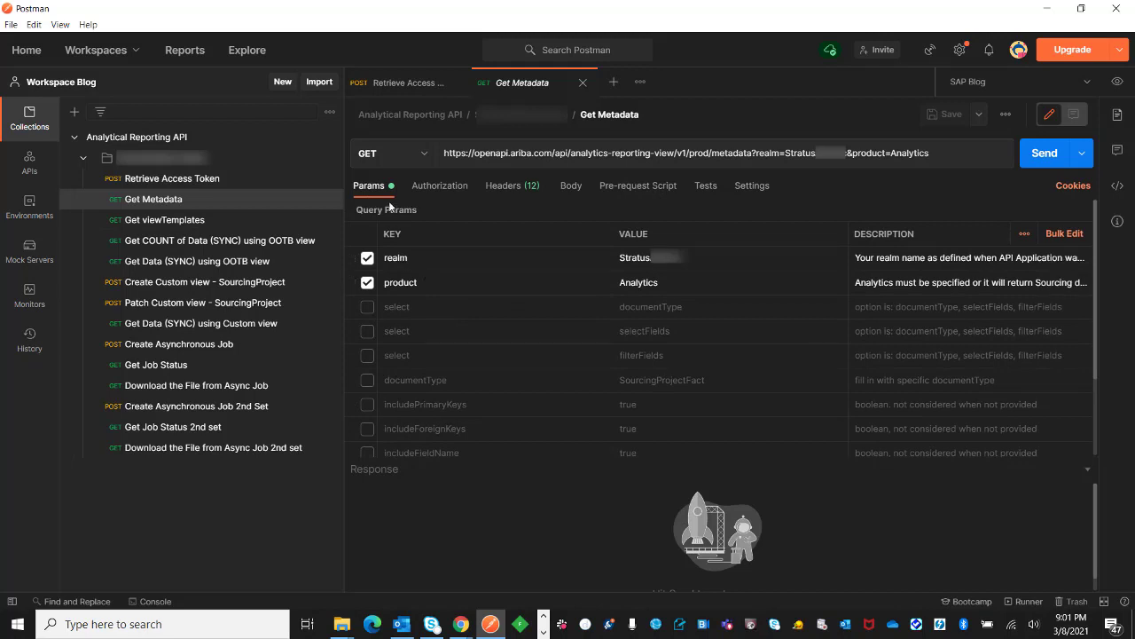
click(510, 192)
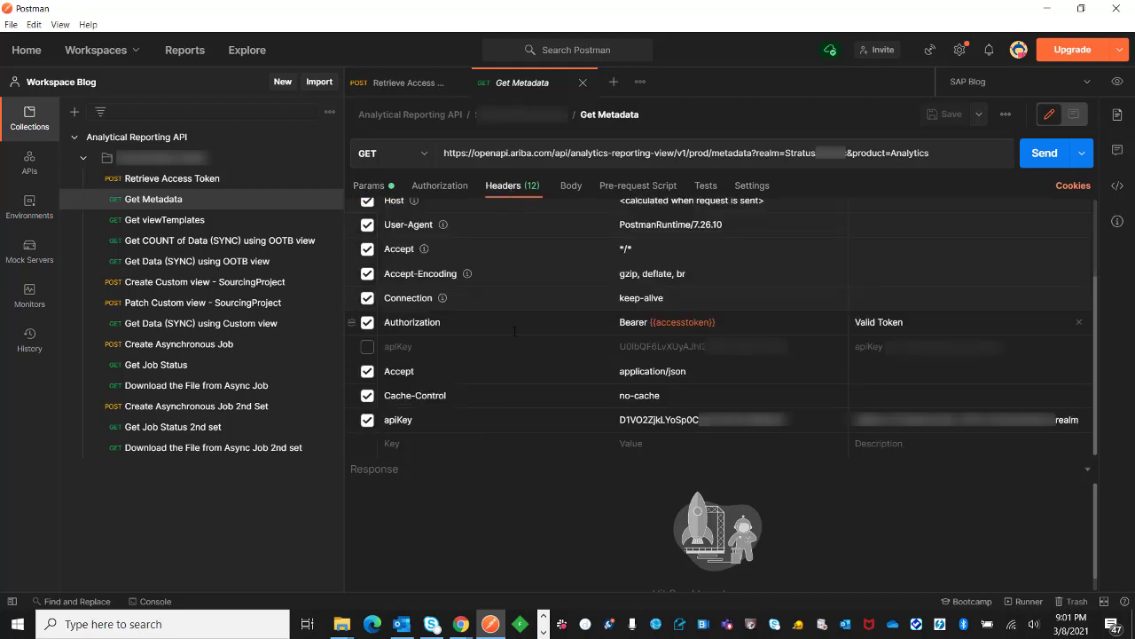
mouse_move(673, 324)
click(379, 186)
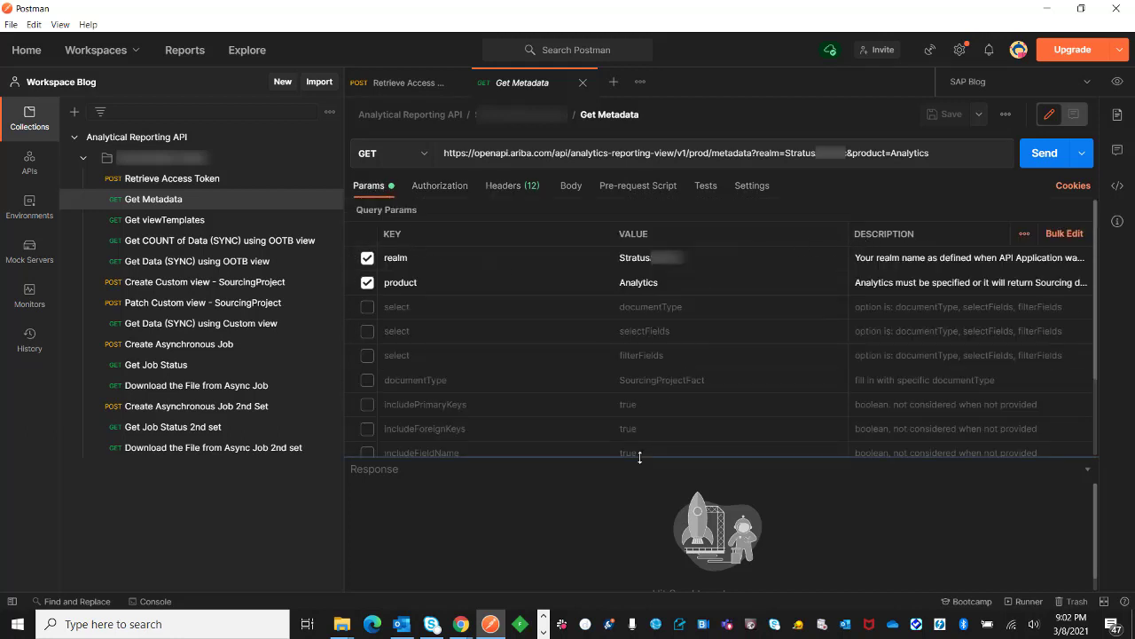
Send the Get Metadata request with only the realm and product parameters, and examine the response through to its end
drag(640, 459, 652, 310)
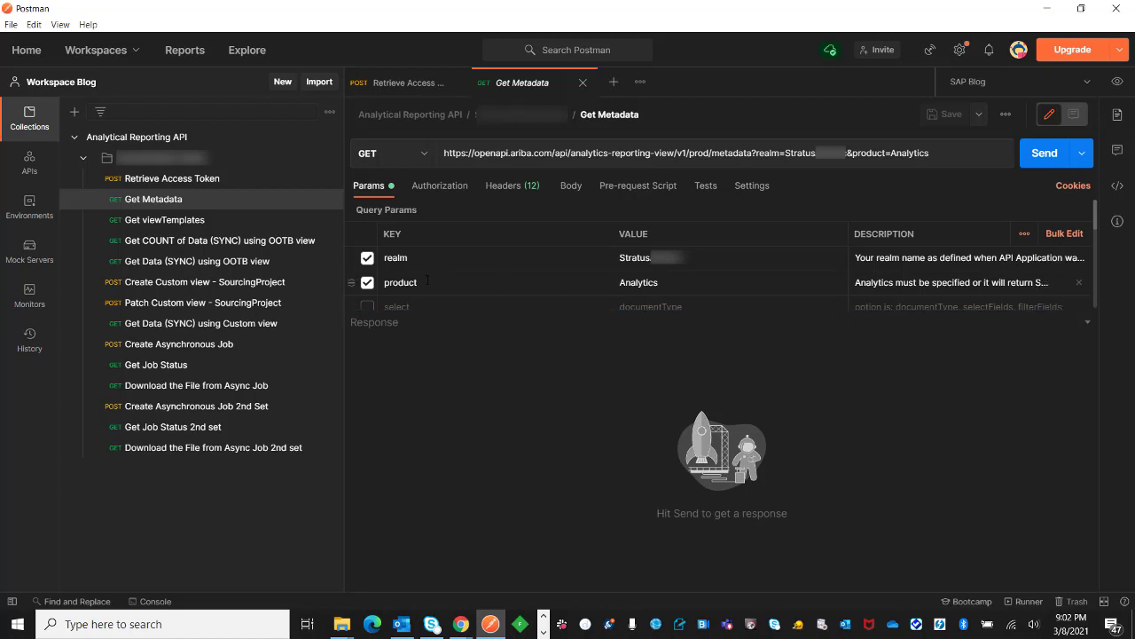
click(1044, 153)
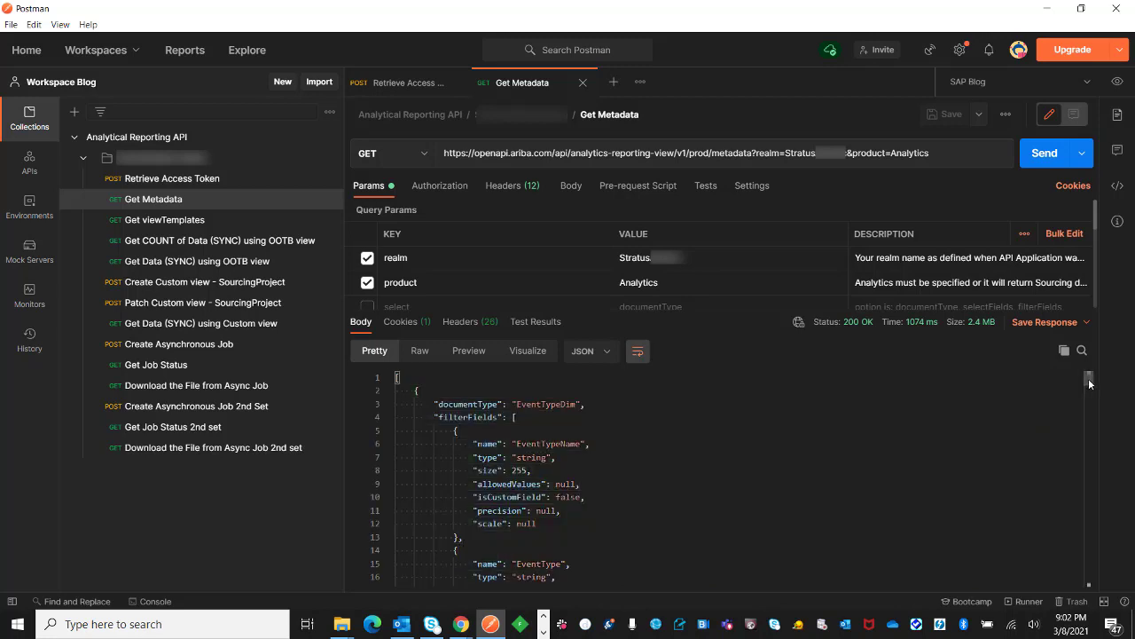
drag(1088, 378, 1089, 582)
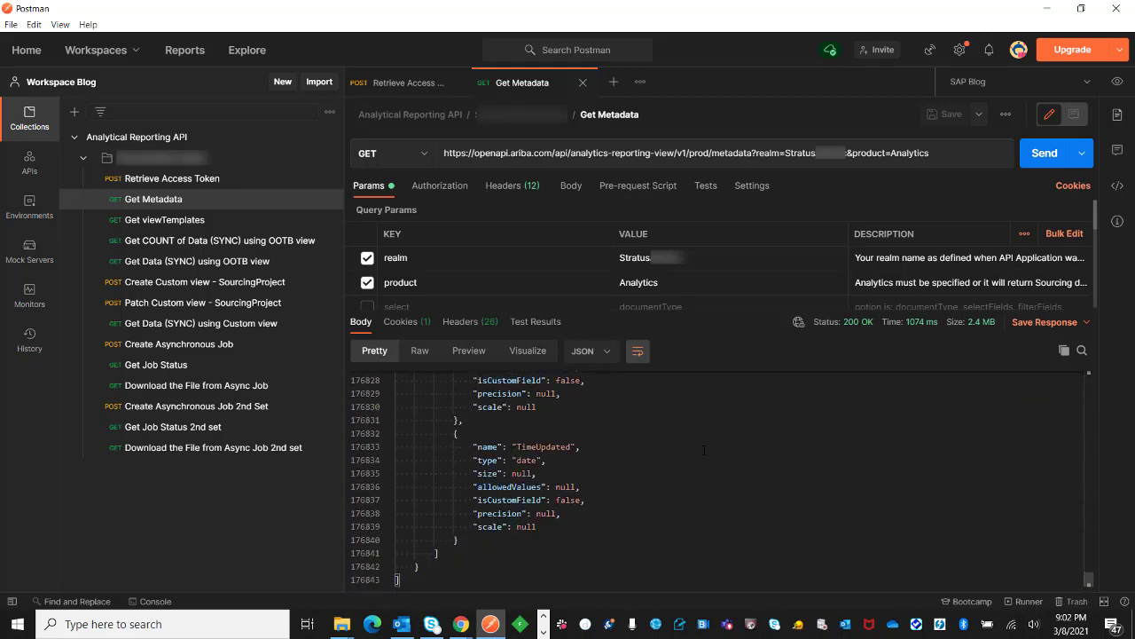
mouse_move(993, 330)
Enable the select parameter with the value documentType and resend the Get Metadata request
drag(669, 311, 674, 525)
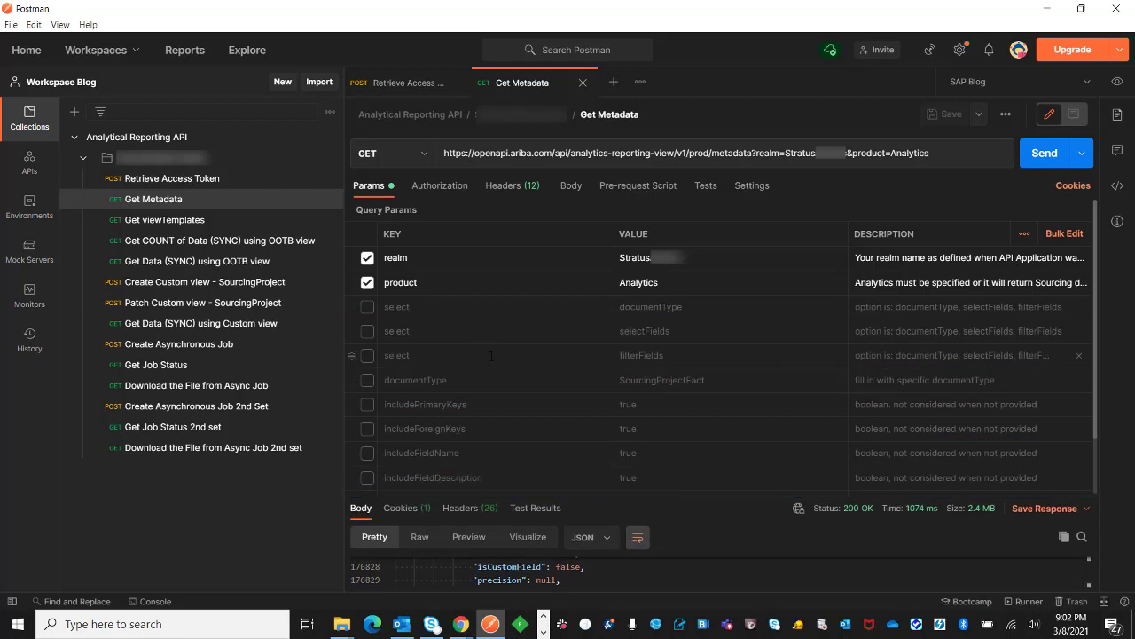
click(367, 307)
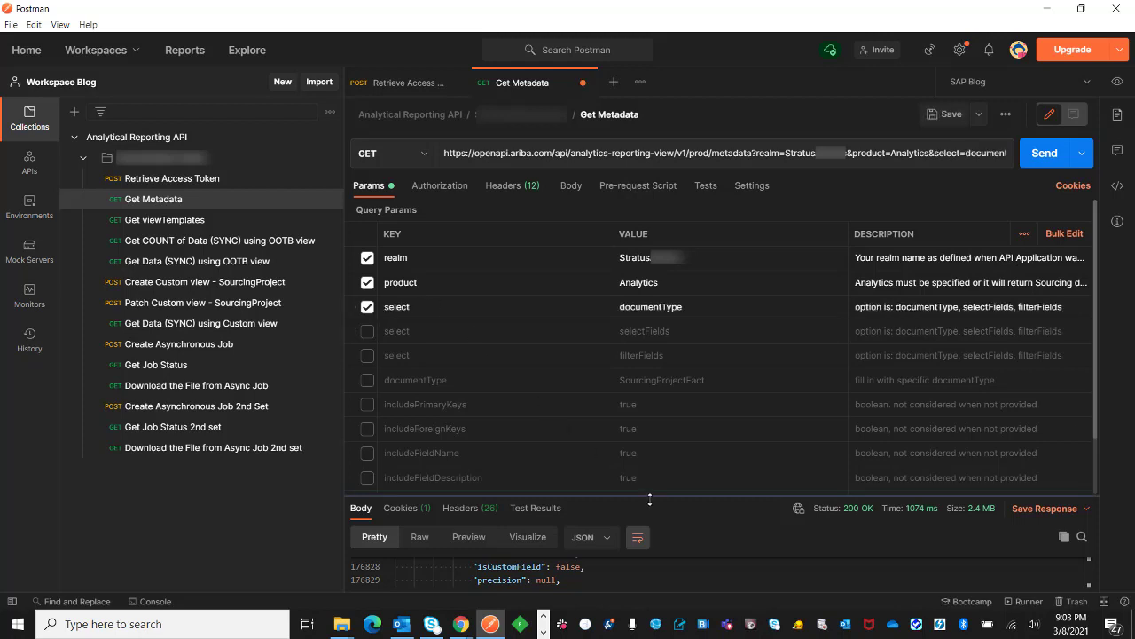
drag(649, 495, 649, 333)
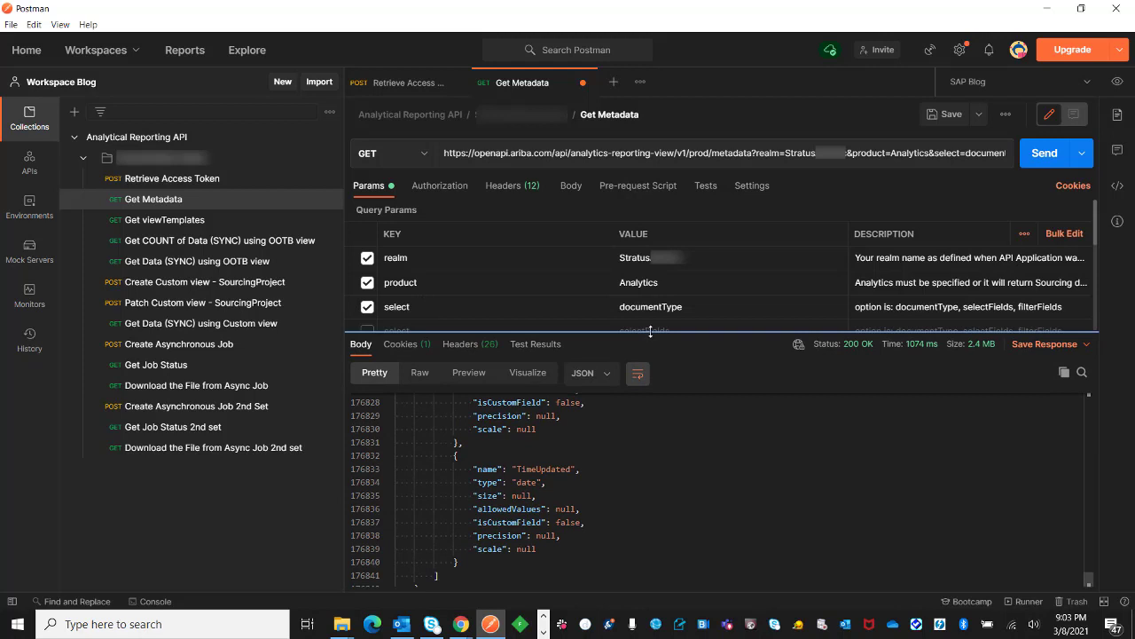
click(1050, 157)
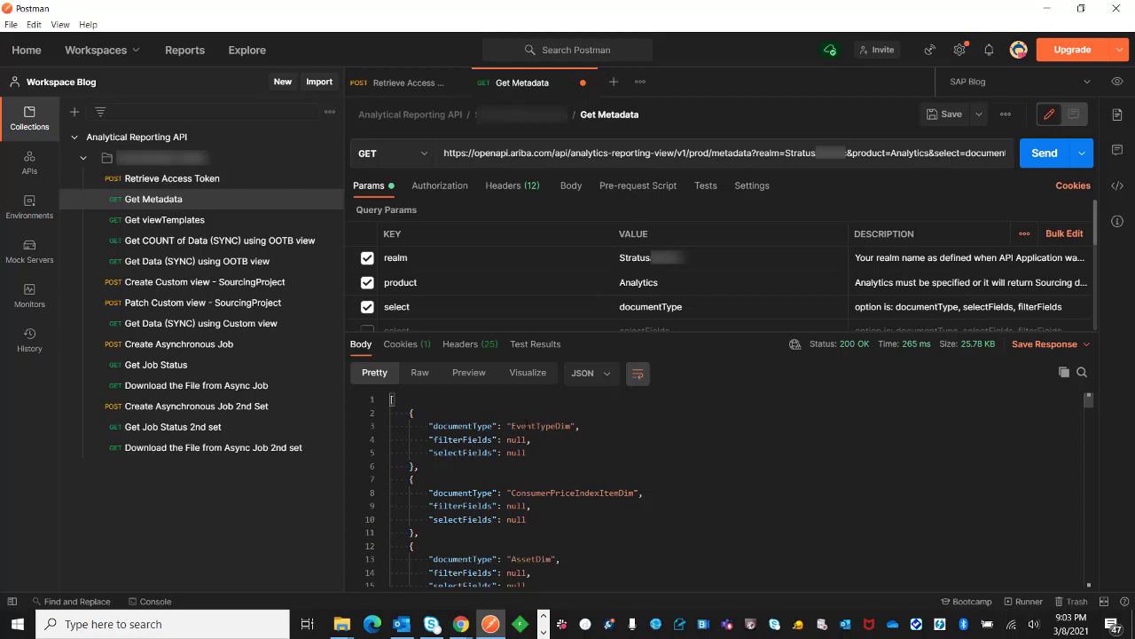
Search the response body for "SourcingP"
click(1082, 371)
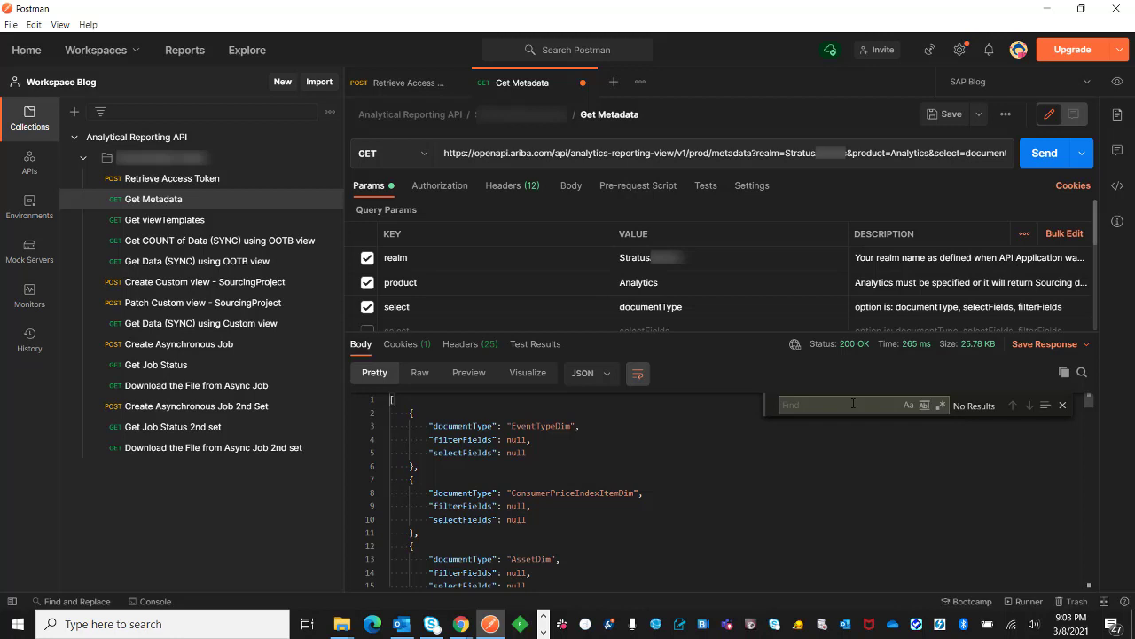
text(Sourcin)
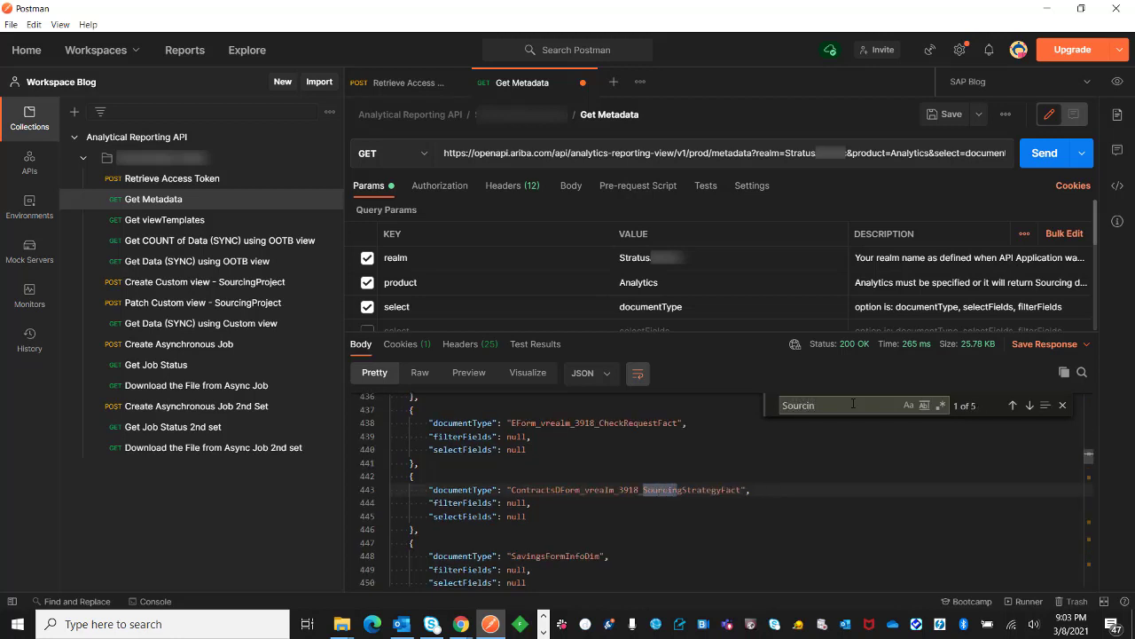
text(gP)
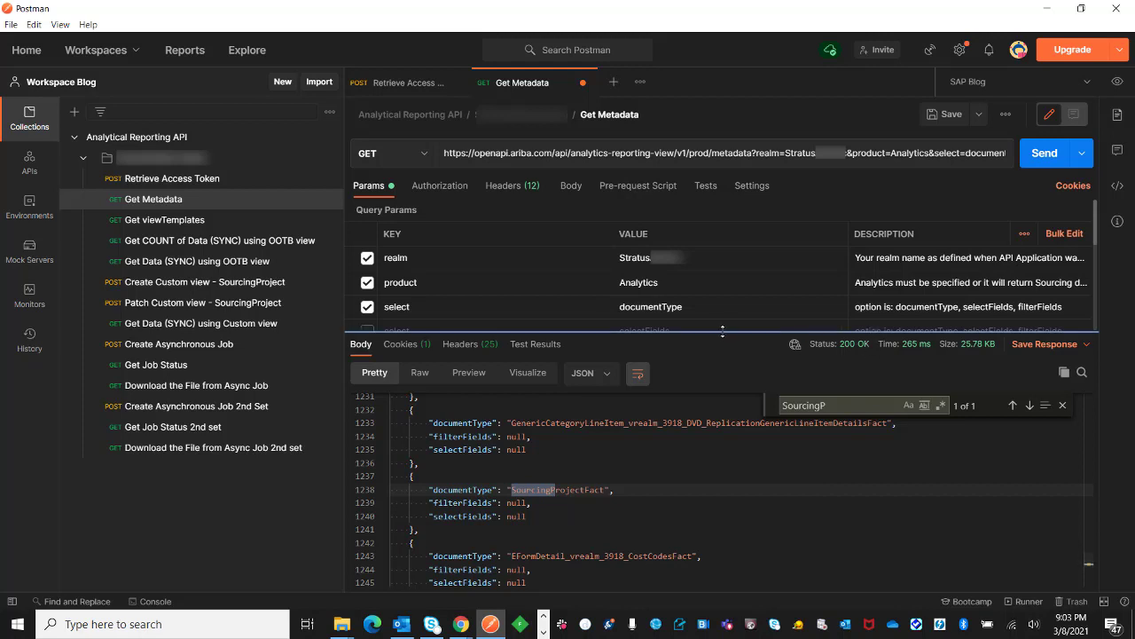
Enable the documentType parameter with the value SourcingProjectFact, keep select set to documentType, and resend the request
drag(722, 331, 728, 436)
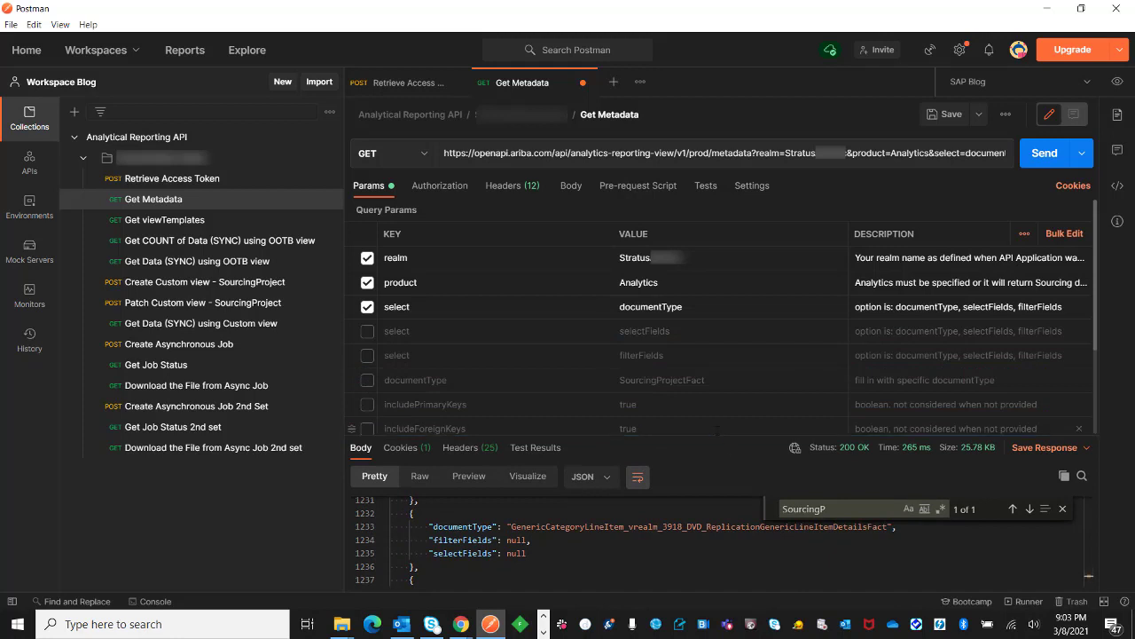
click(368, 379)
click(367, 307)
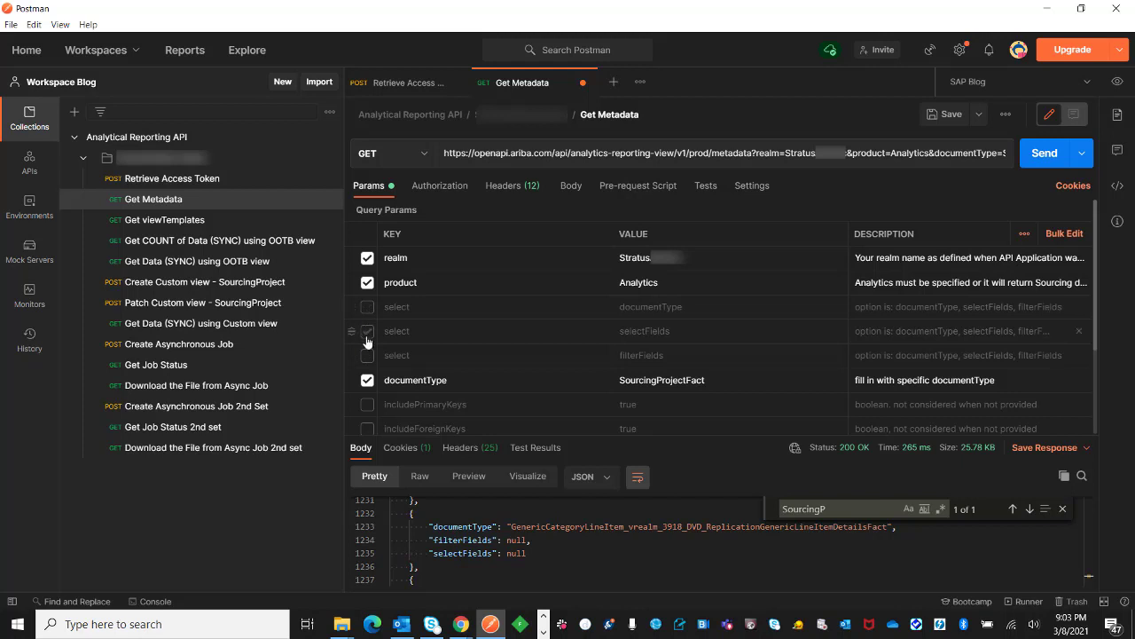
click(367, 307)
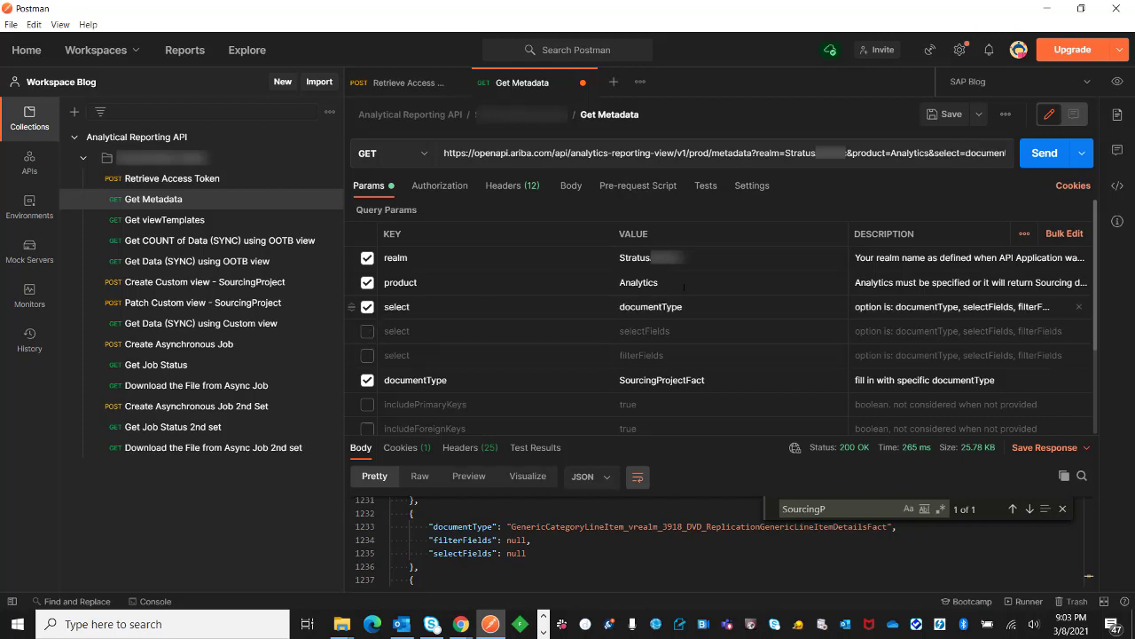
click(1044, 154)
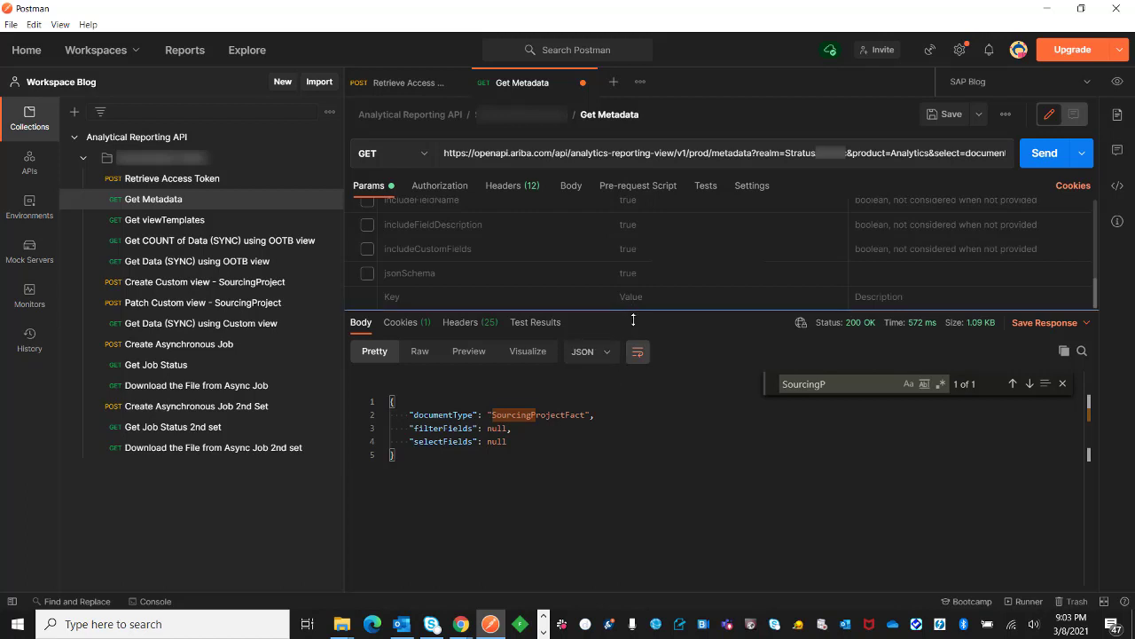
Disable select=documentType, enable select=selectFields, resend the request, and enlarge the response area to examine the returned fields
drag(633, 310, 644, 432)
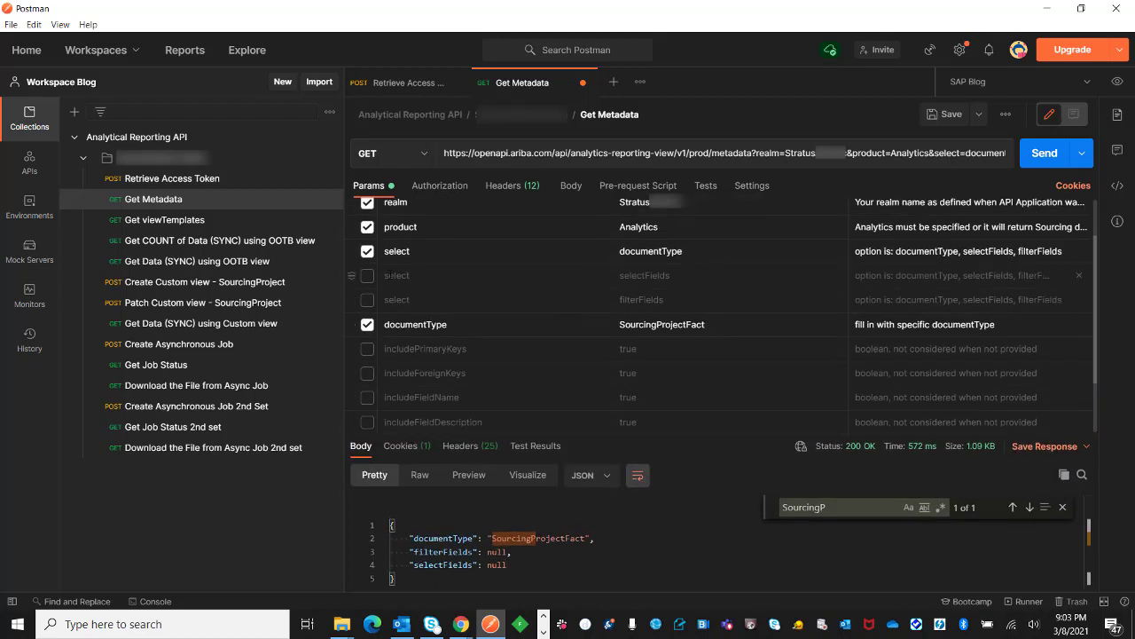
click(367, 248)
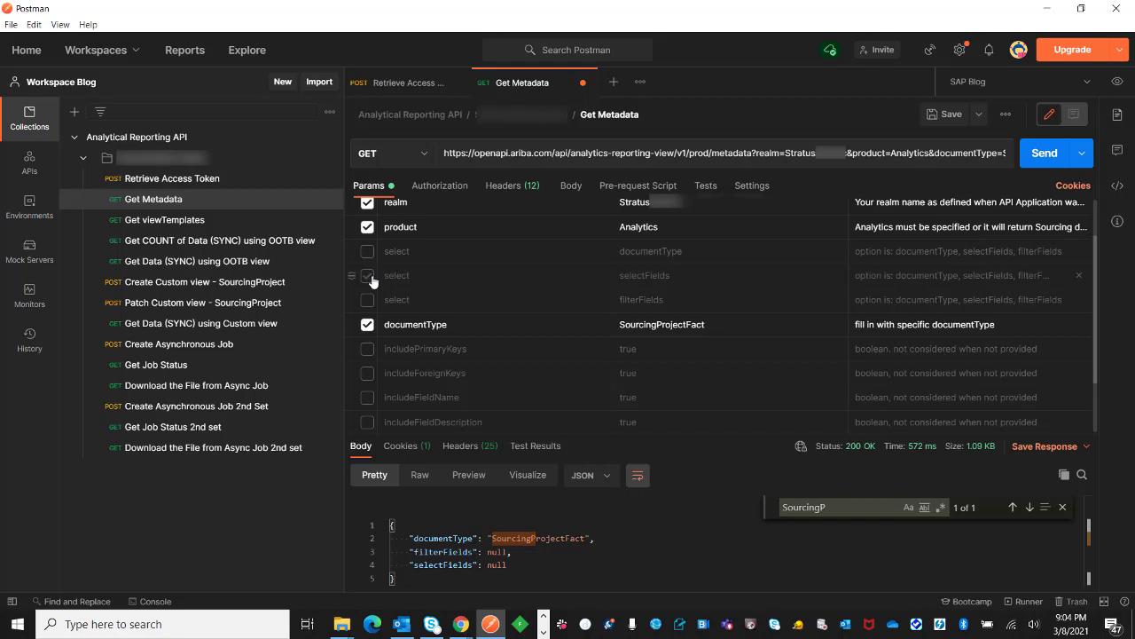
click(367, 276)
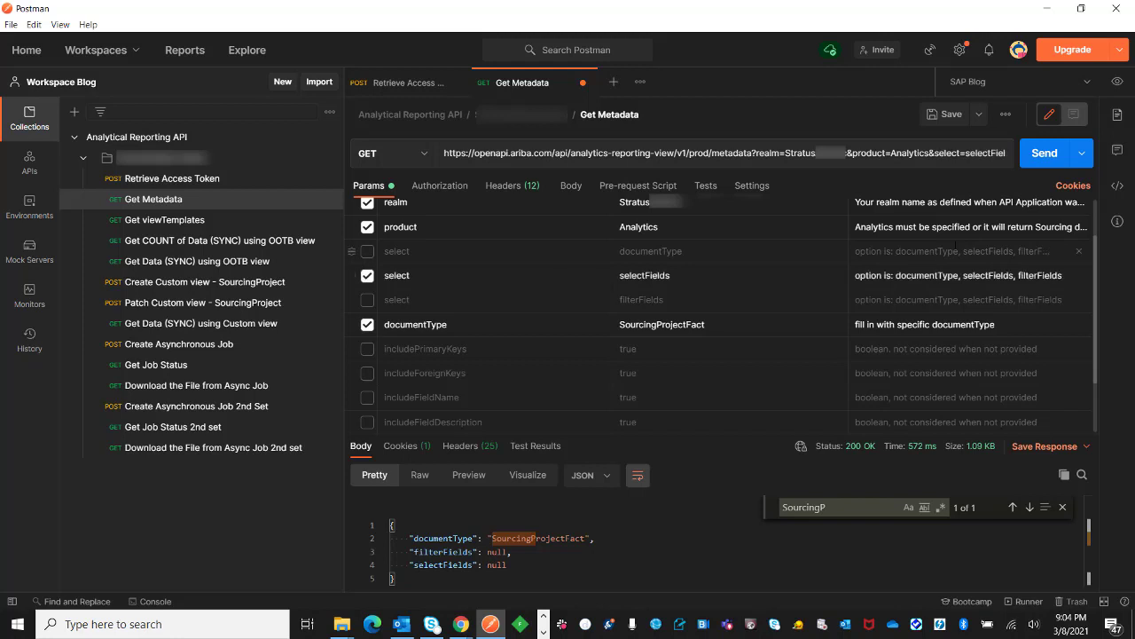
click(1045, 153)
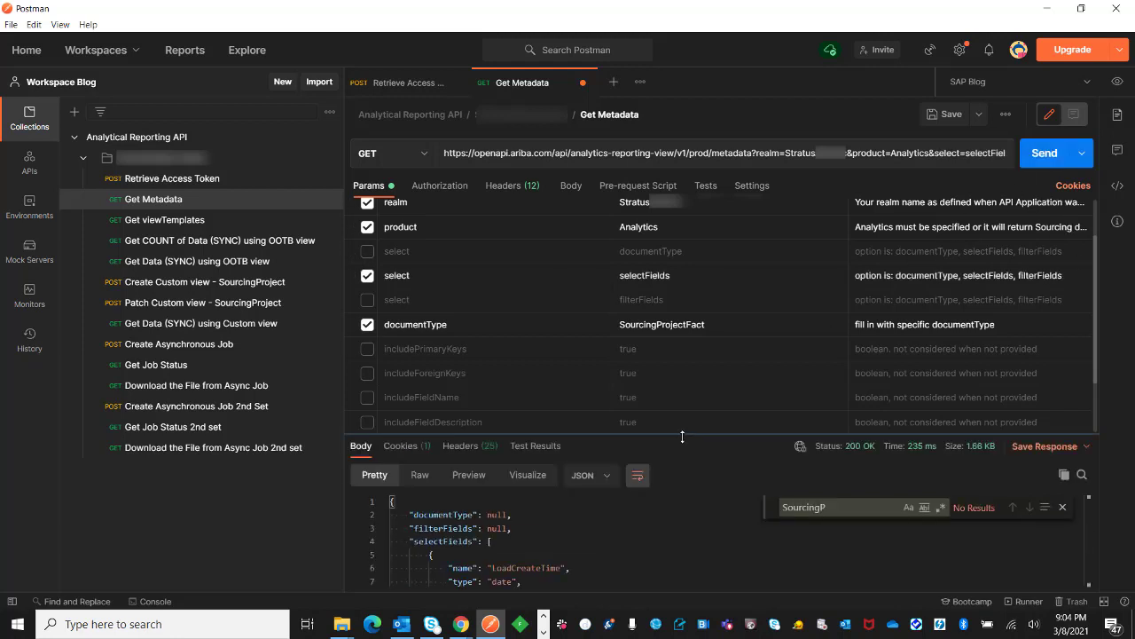
drag(683, 437, 674, 281)
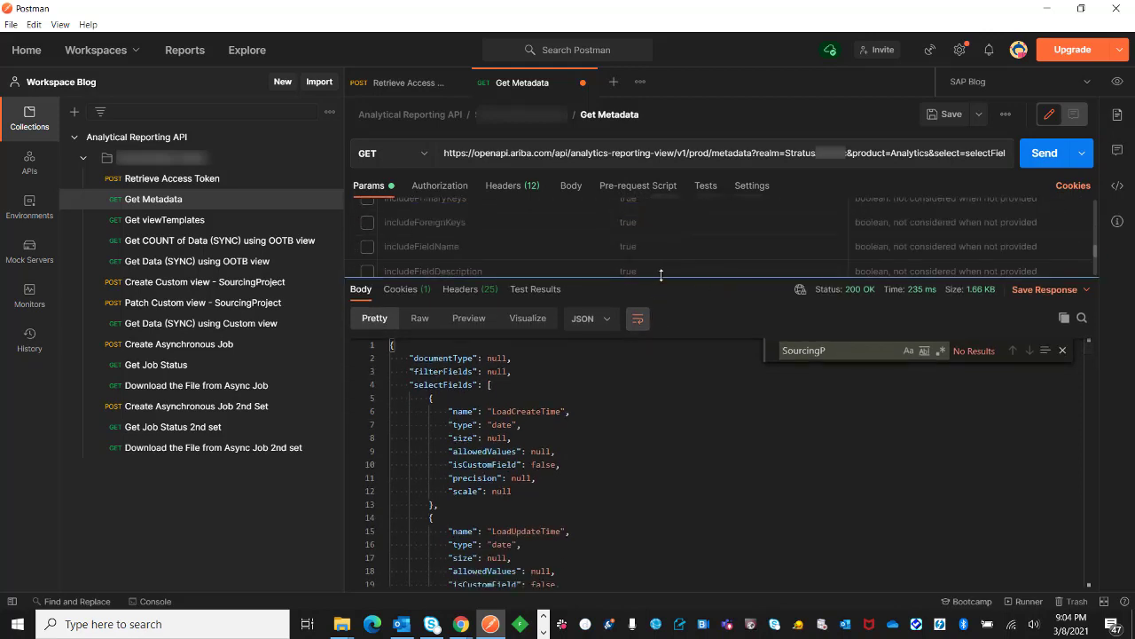
drag(658, 279, 683, 305)
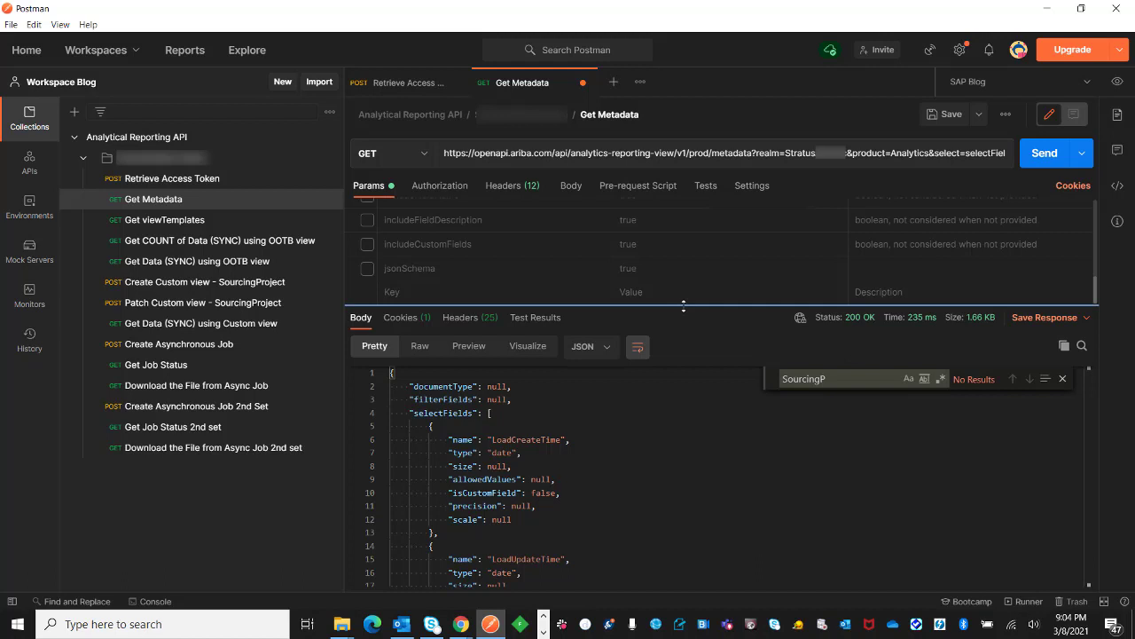
Enable includePrimaryKeys and includeForeignKeys, resend the request, and examine the primary keys near the end of the response
drag(683, 305, 676, 428)
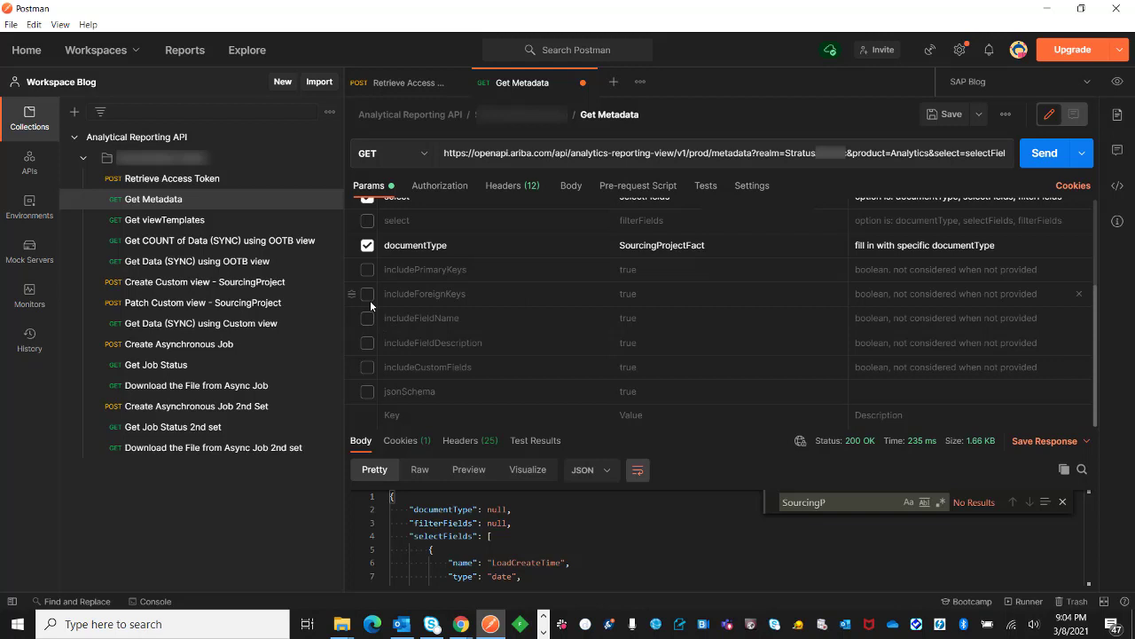
click(367, 271)
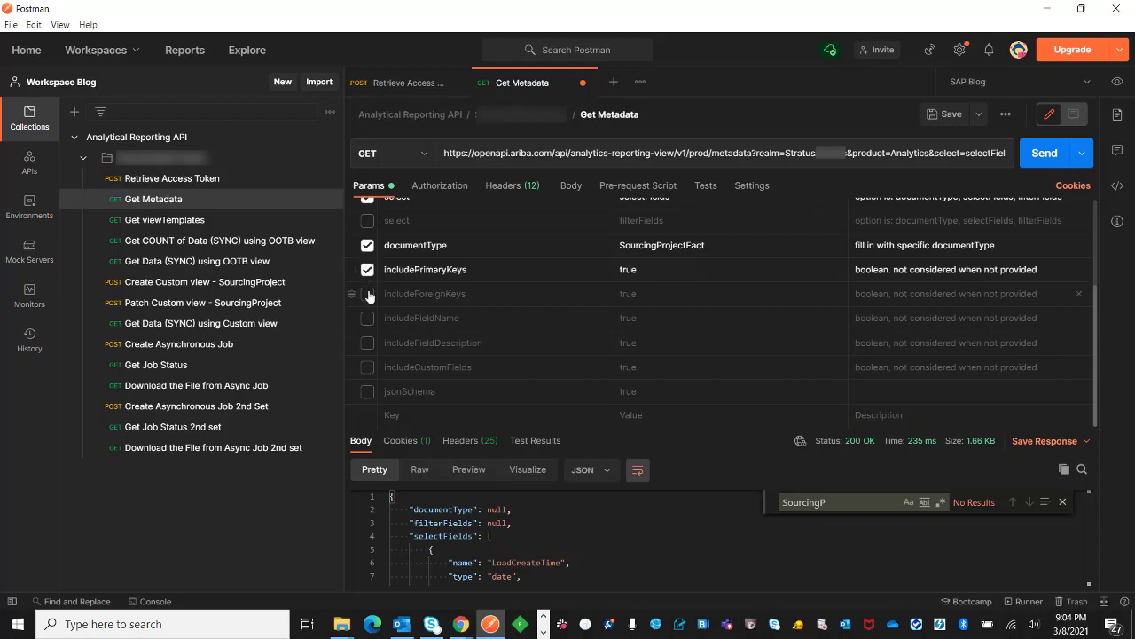
click(367, 294)
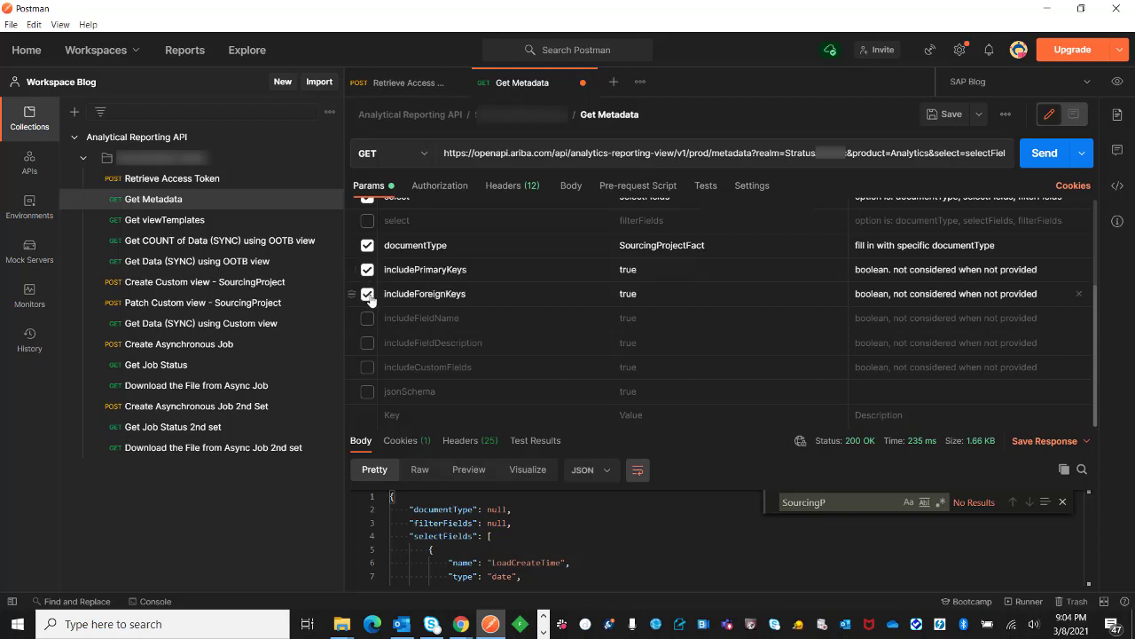
click(1042, 154)
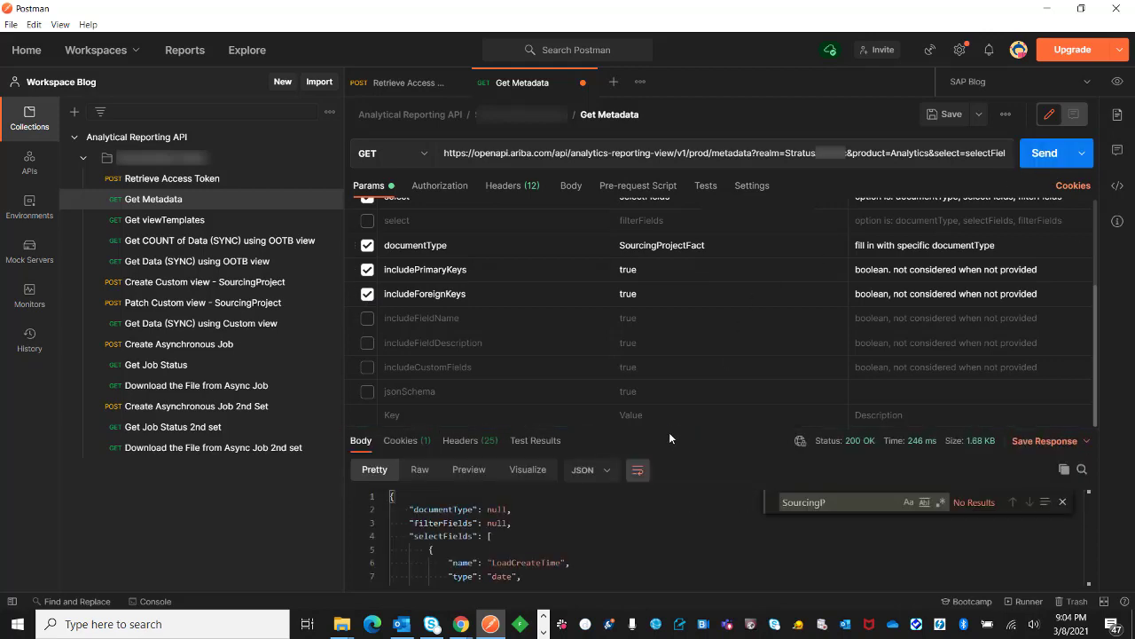
drag(668, 429, 693, 248)
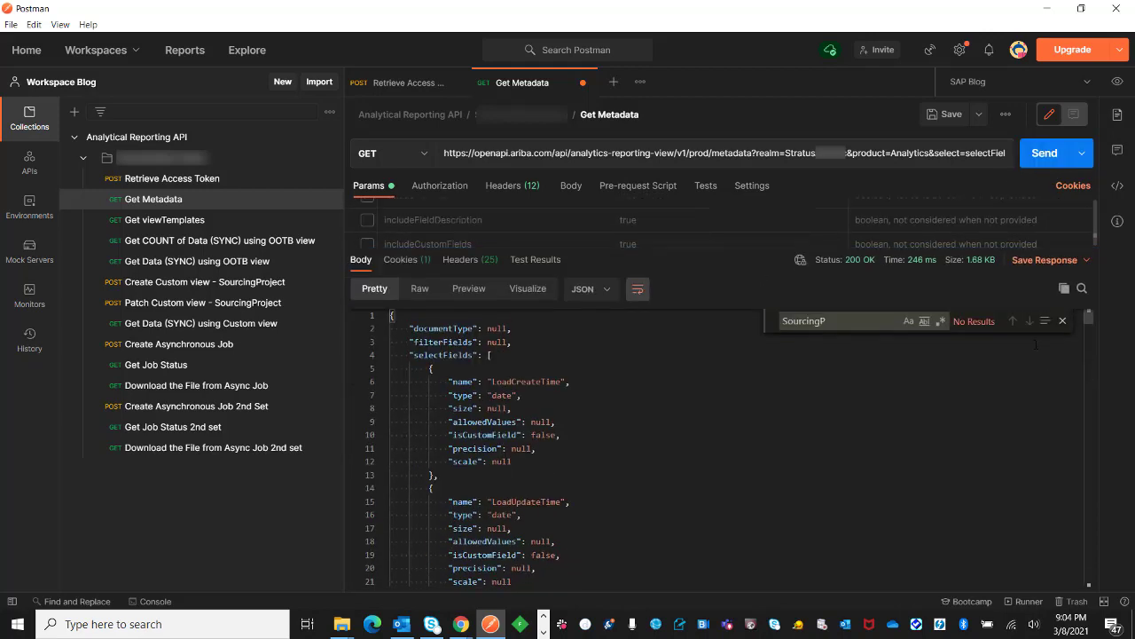
drag(1088, 332, 1088, 581)
scroll(512, 459, up, 1)
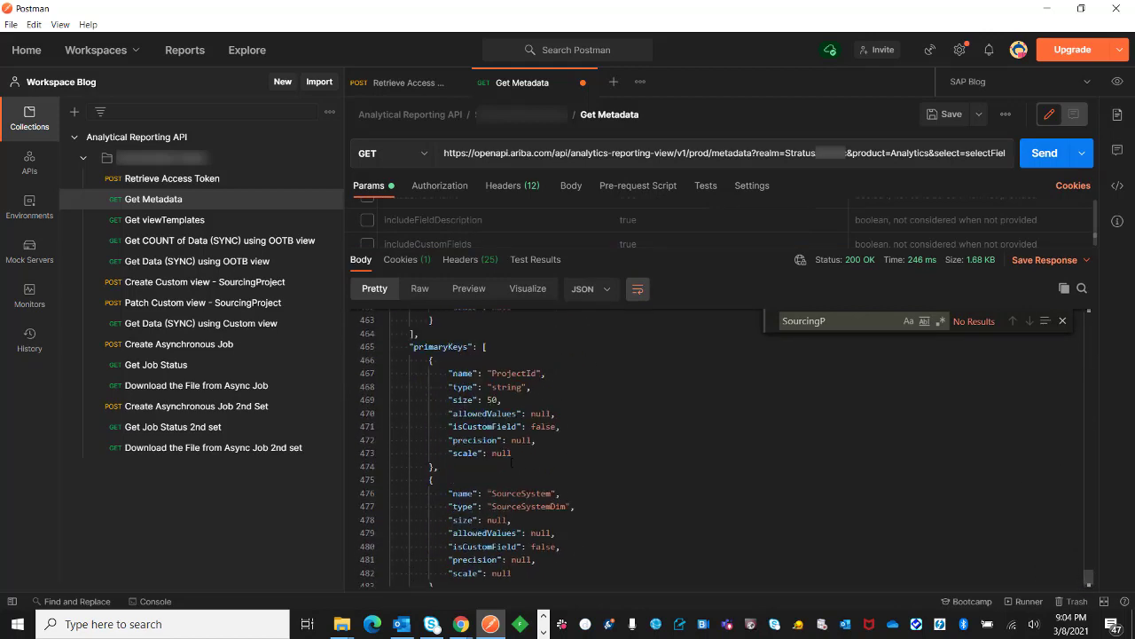
Enable the includeFieldName and includeFieldDescription parameters, then return to the first fields of the enlarged response body
scroll(512, 460, down, 1)
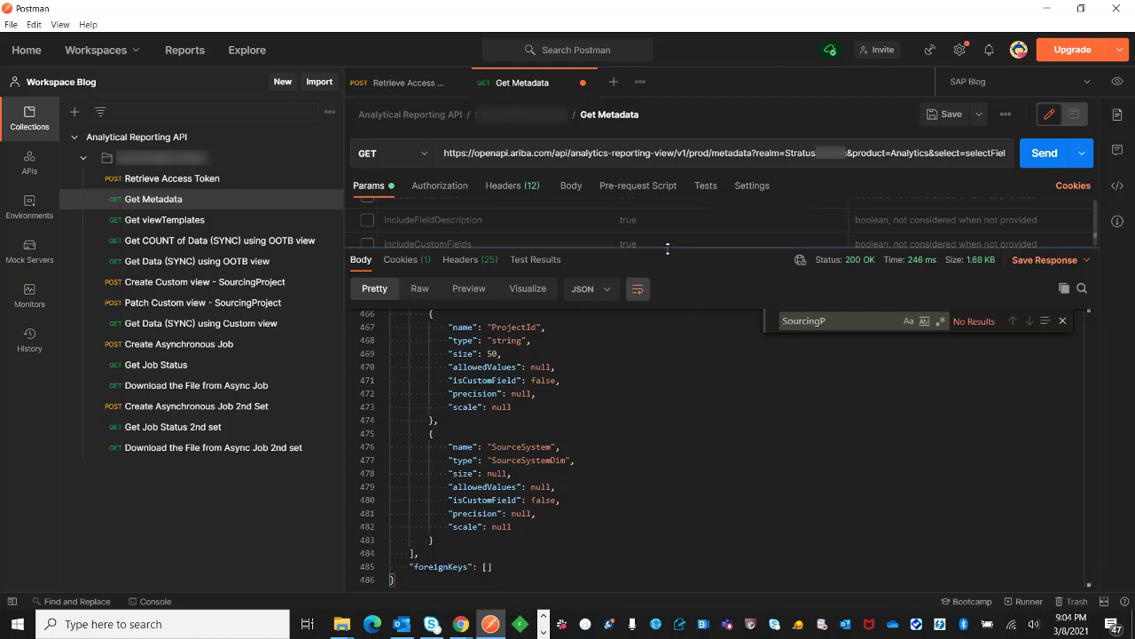
drag(670, 252, 693, 421)
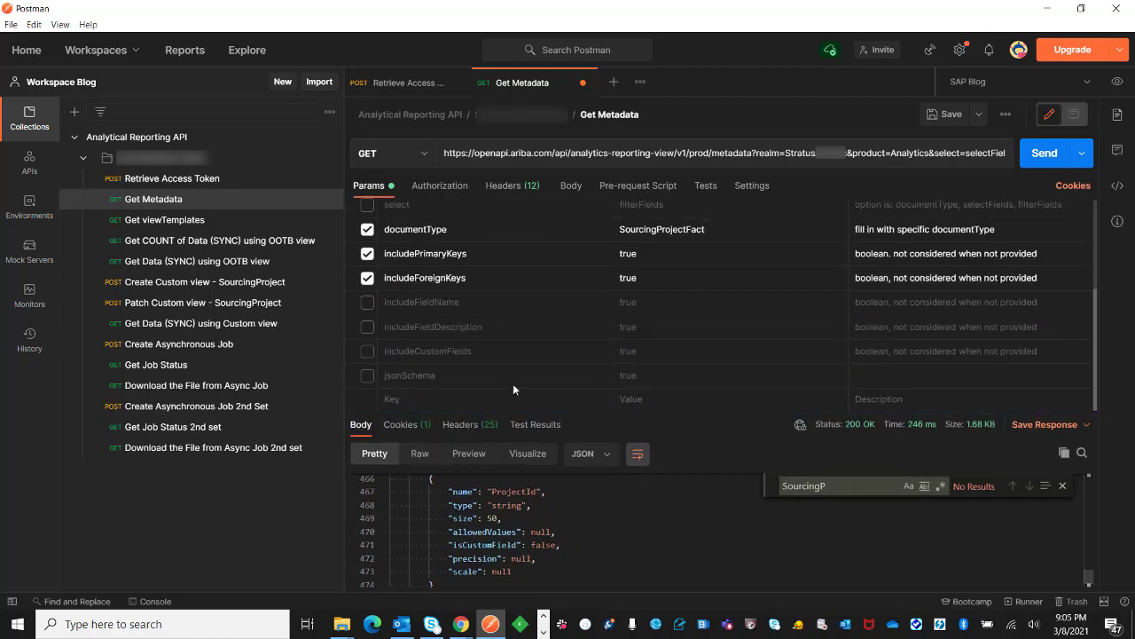
click(367, 304)
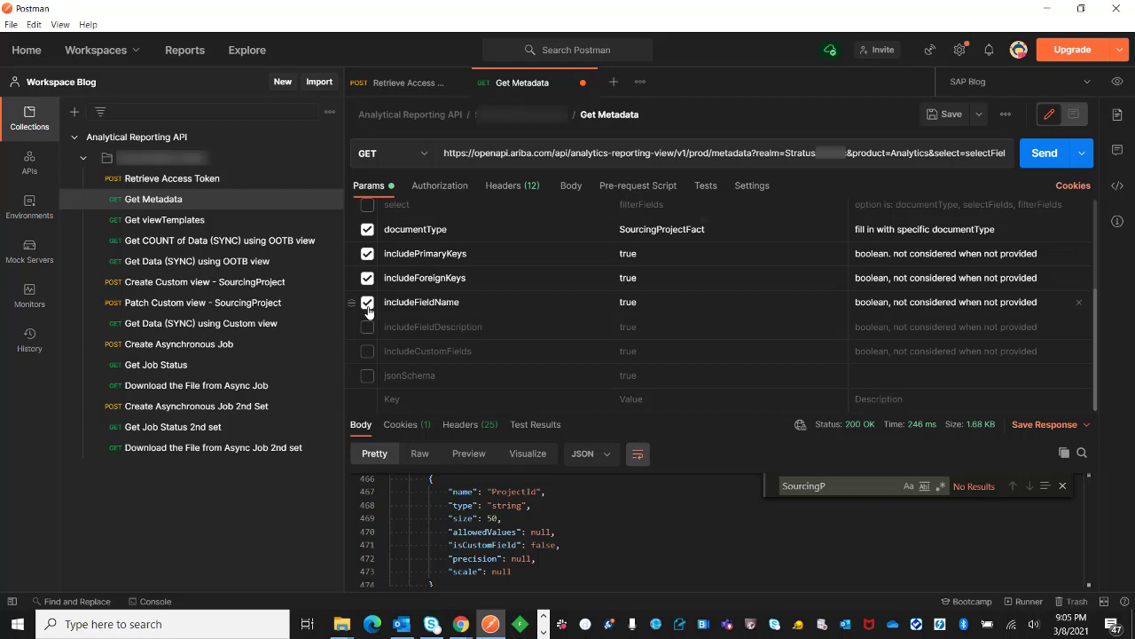
click(367, 327)
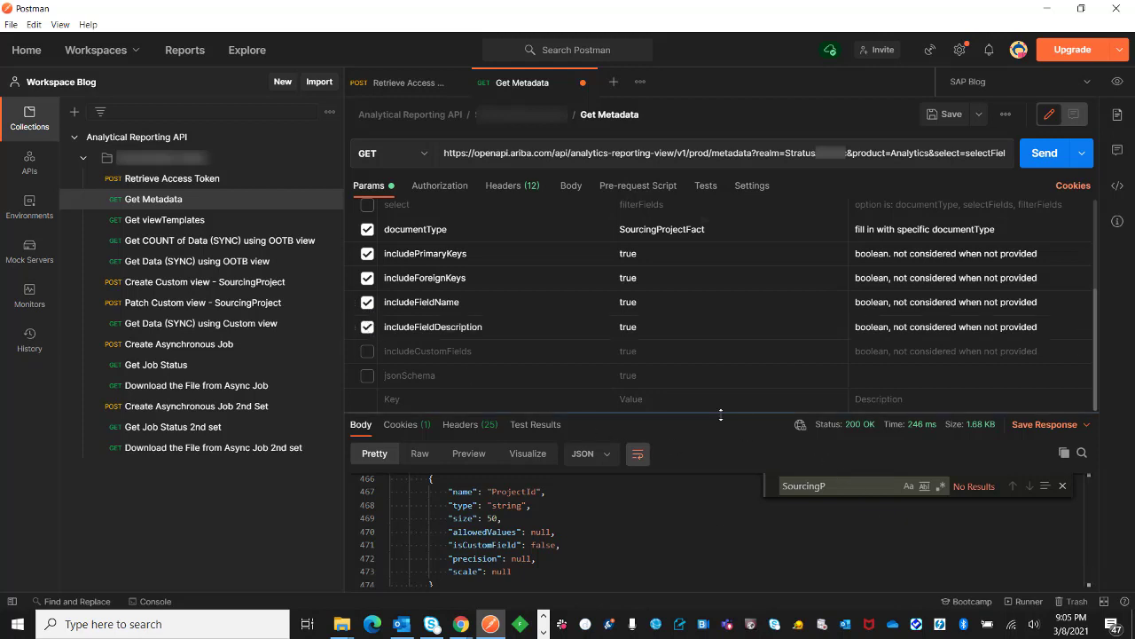
drag(737, 413, 734, 268)
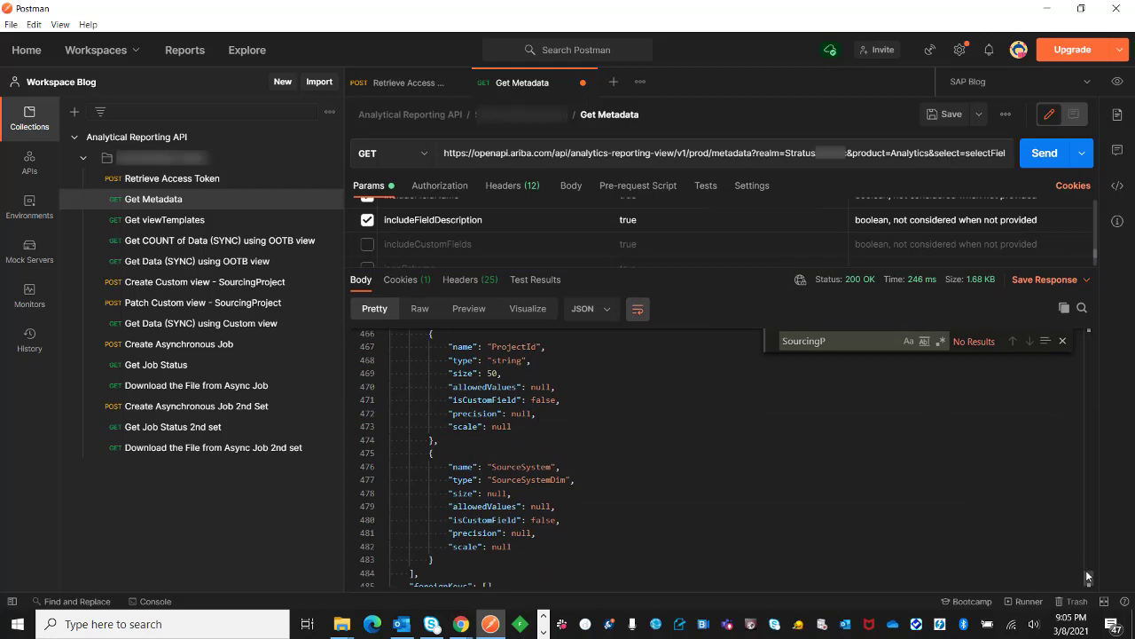
drag(1088, 576, 1089, 333)
scroll(542, 418, down, 3)
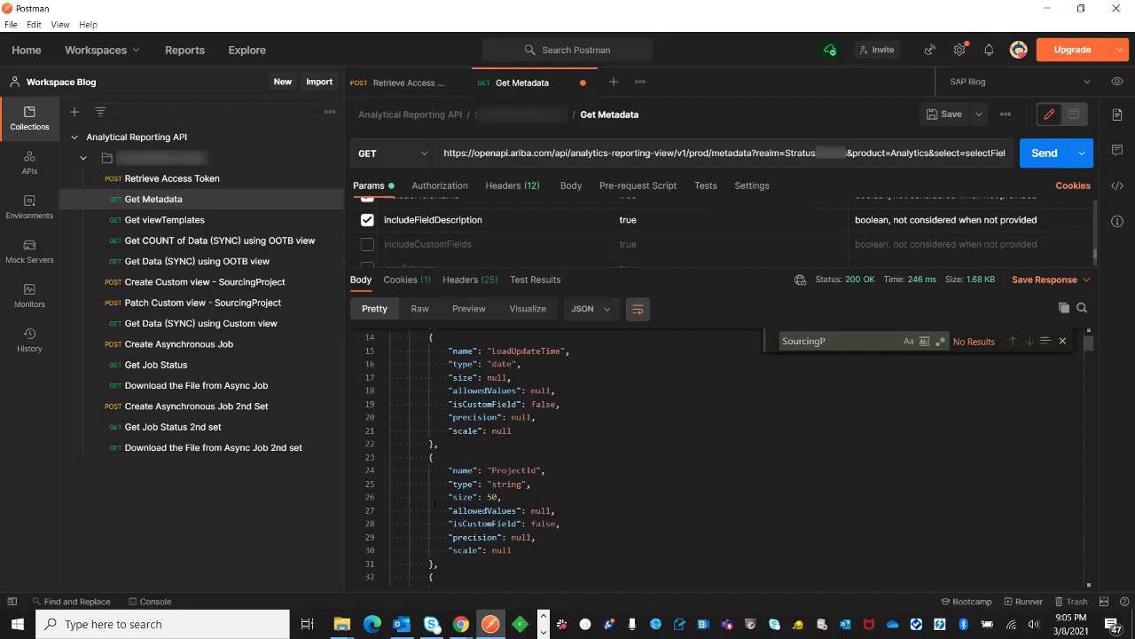
Resend the metadata request and highlight the fieldName and fieldDescription lines of the ProjectId field
click(1034, 153)
scroll(786, 482, down, 5)
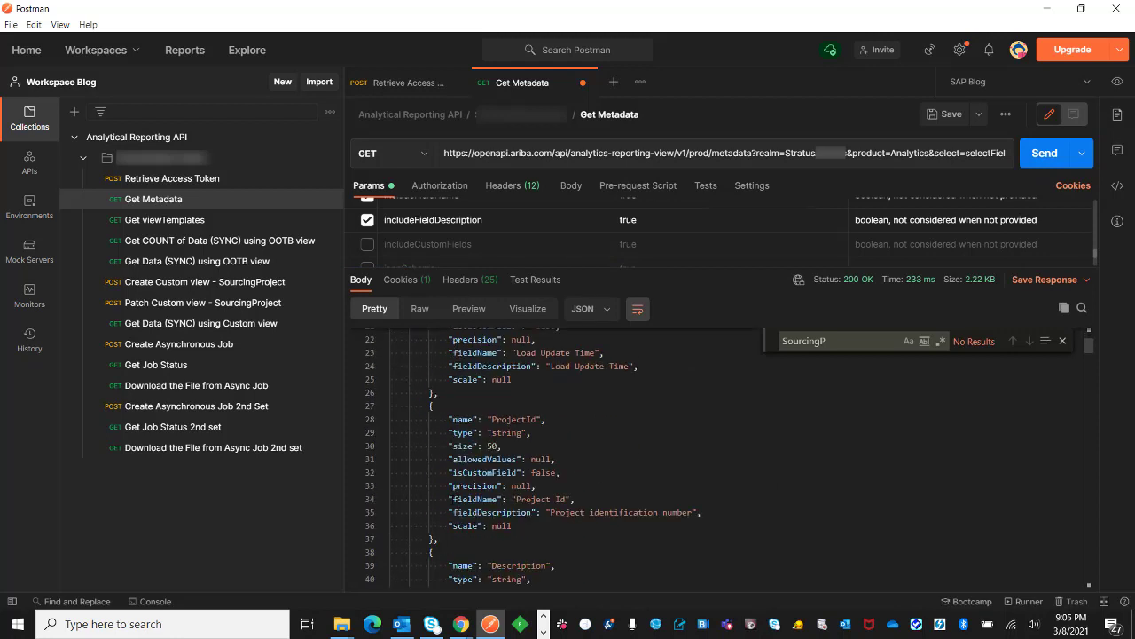
drag(454, 499, 703, 513)
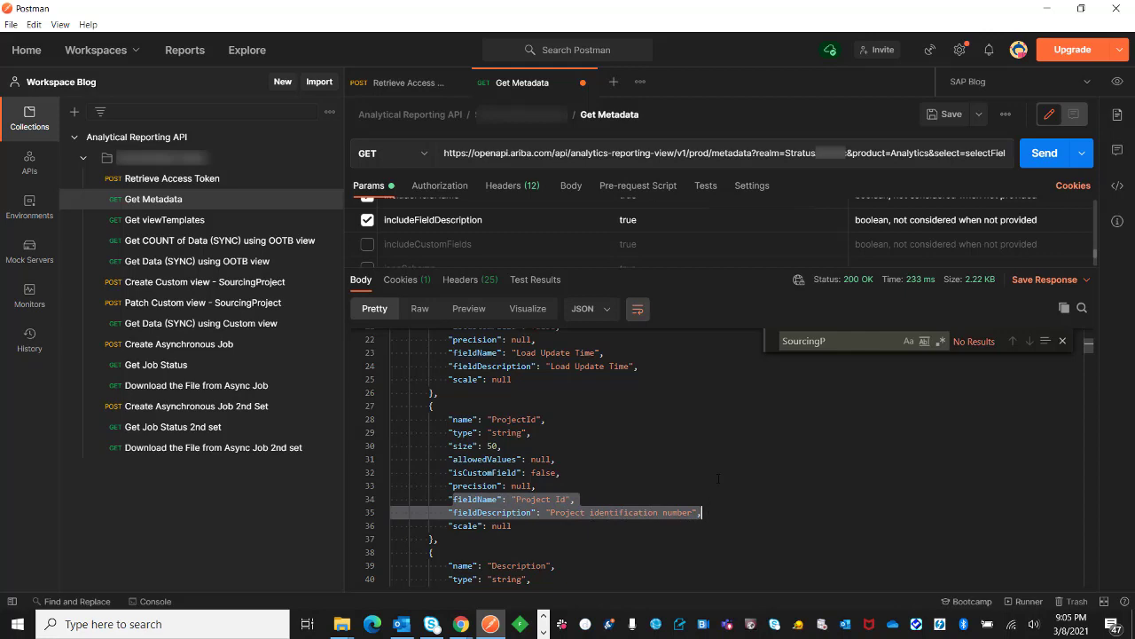
Bring the parameter list back into view and search the response body for custom fields with "arb_"
drag(653, 268, 649, 433)
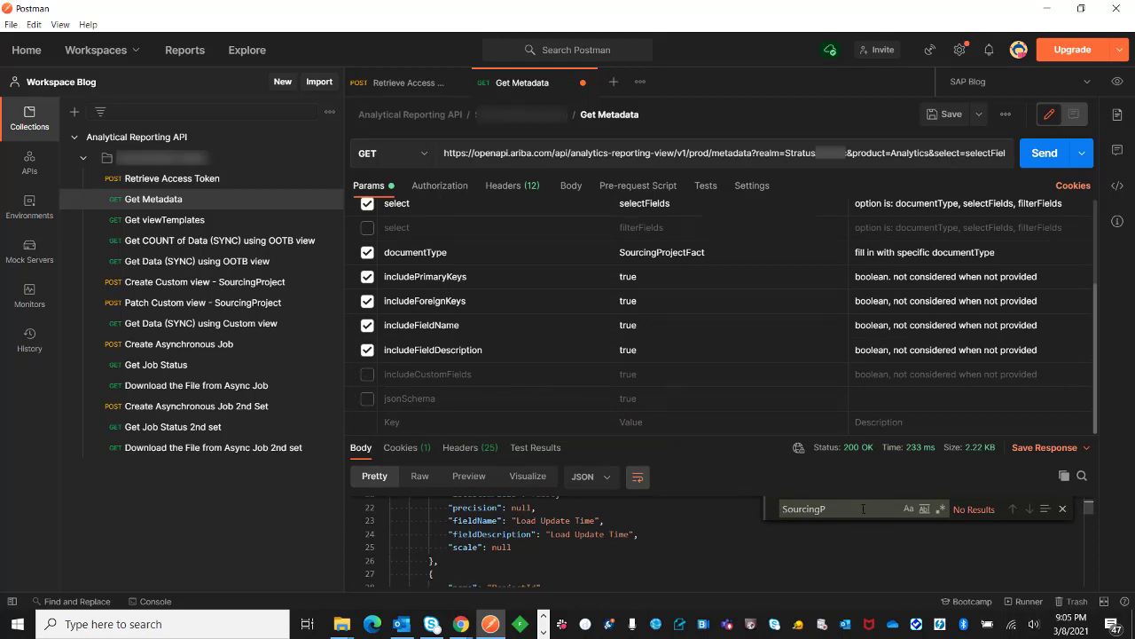
key(ctrl+f)
text(cus)
key(BackSpace)
key(BackSpace)
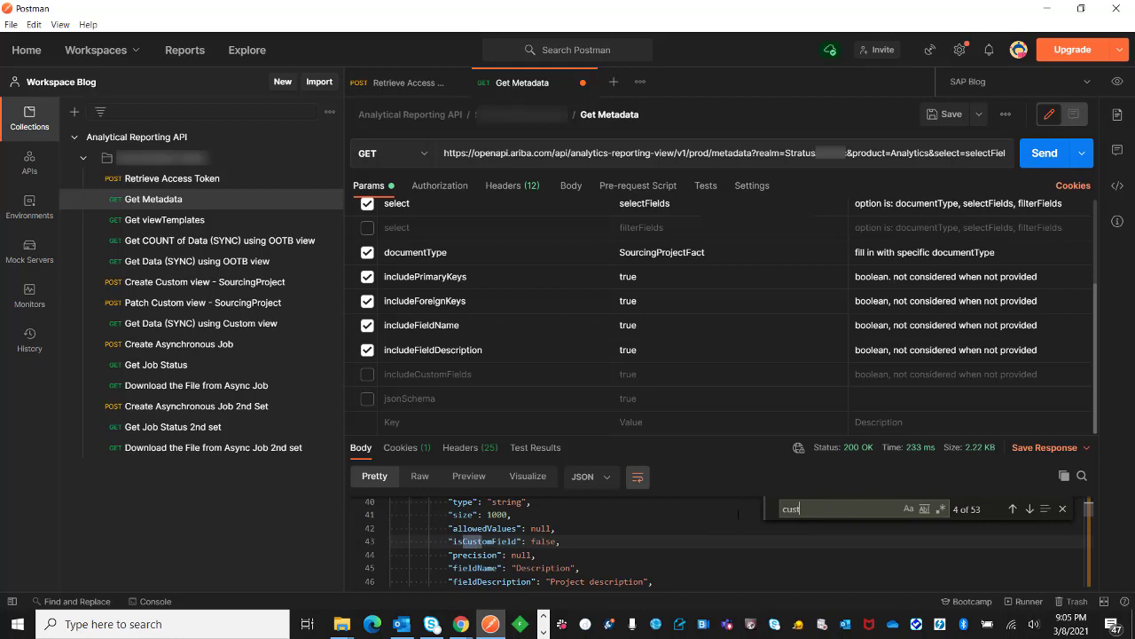
key(BackSpace)
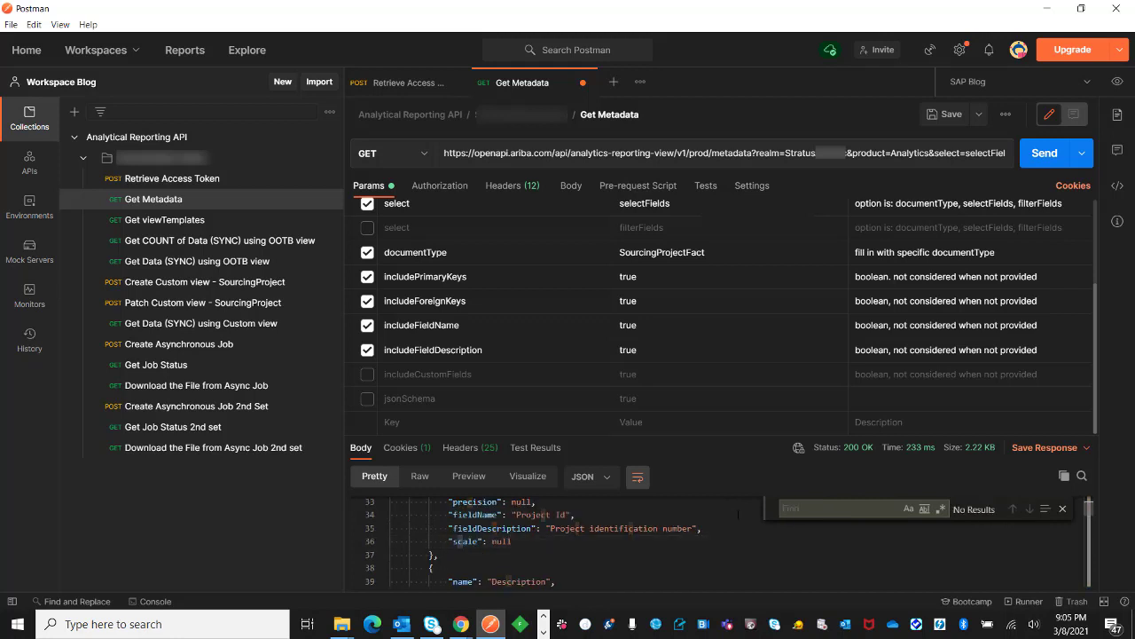
text(arb_)
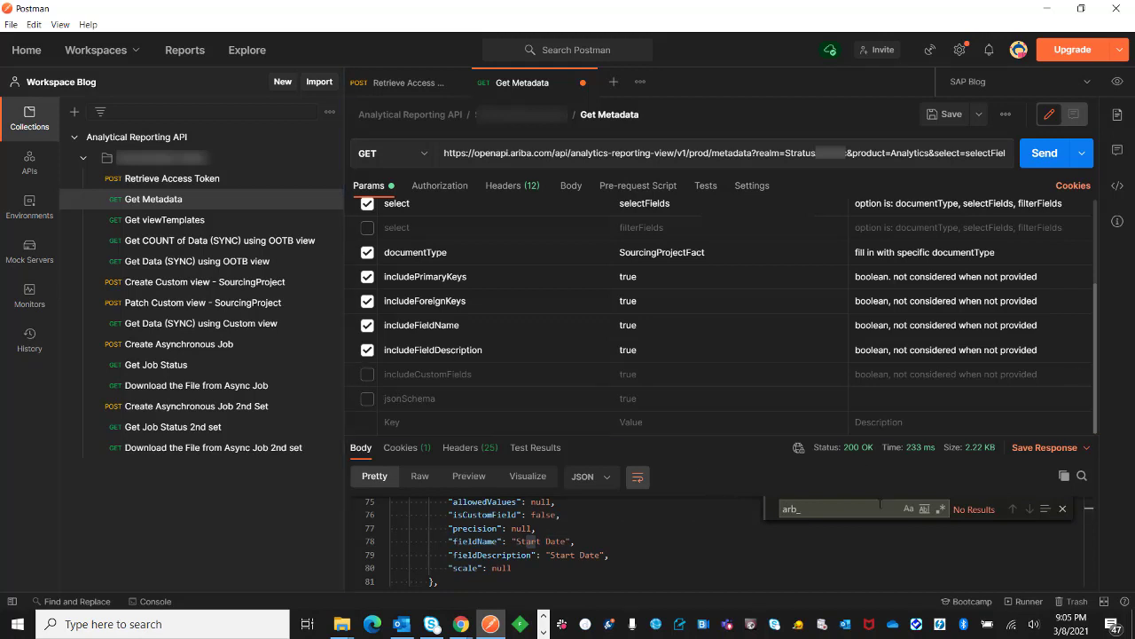
Resend the request with includeCustomFields enabled and examine the isCustomField line of the first "arb_" match
click(367, 374)
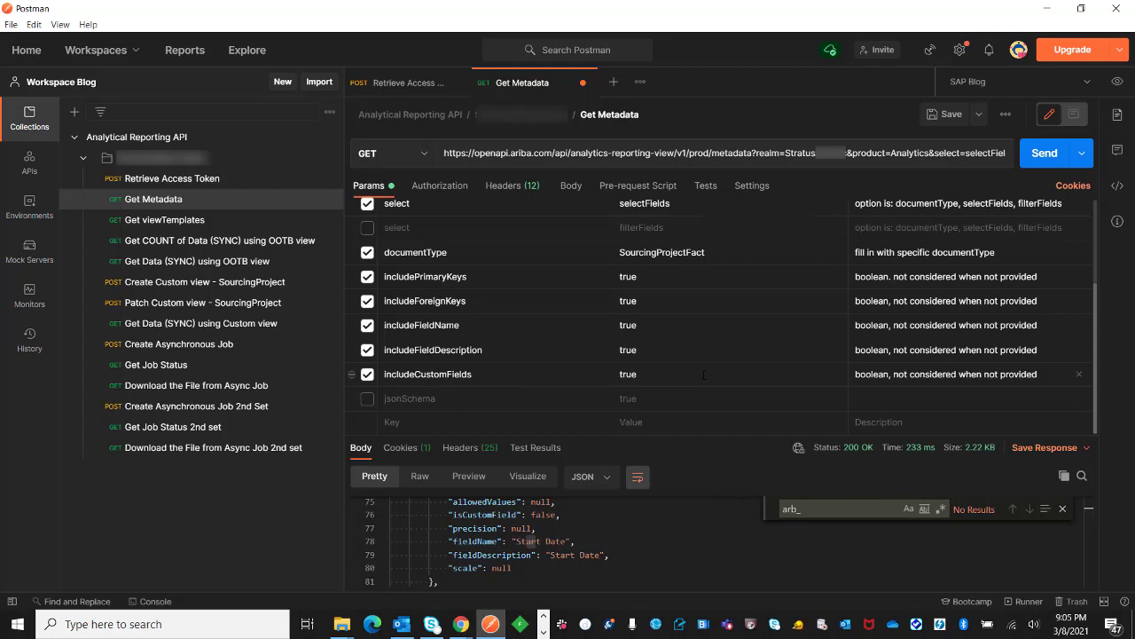
click(1044, 153)
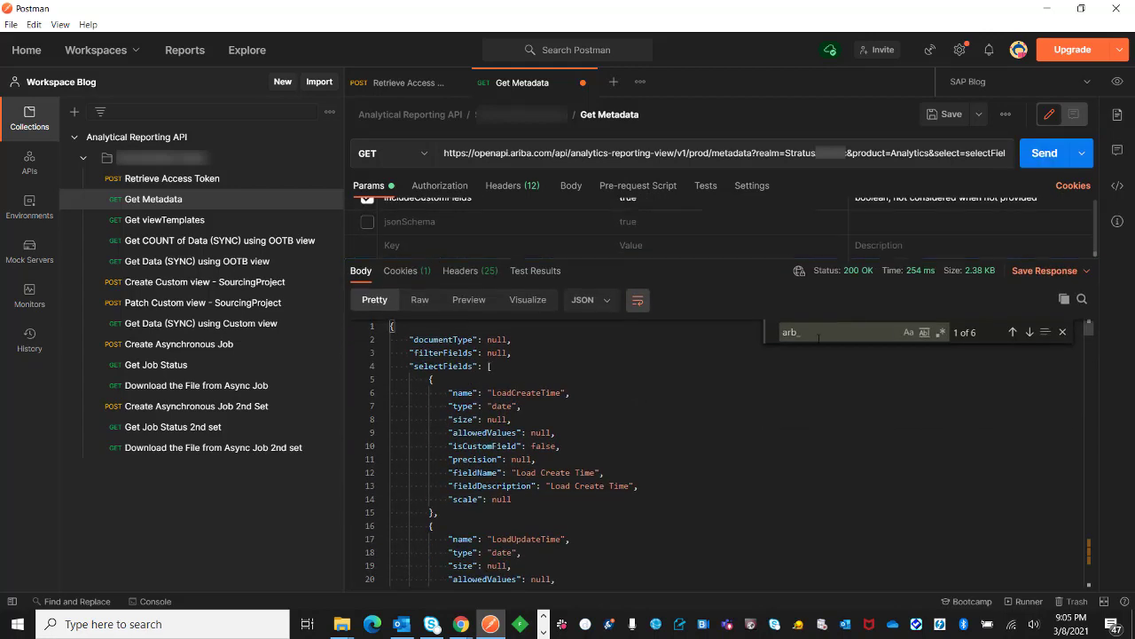
click(838, 335)
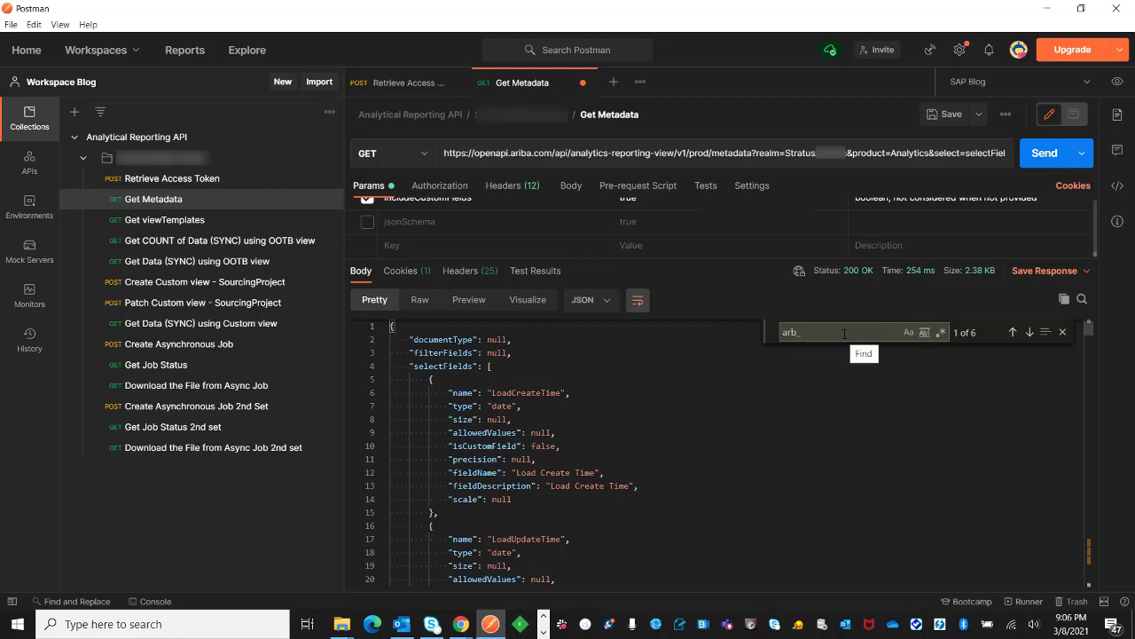
click(1030, 334)
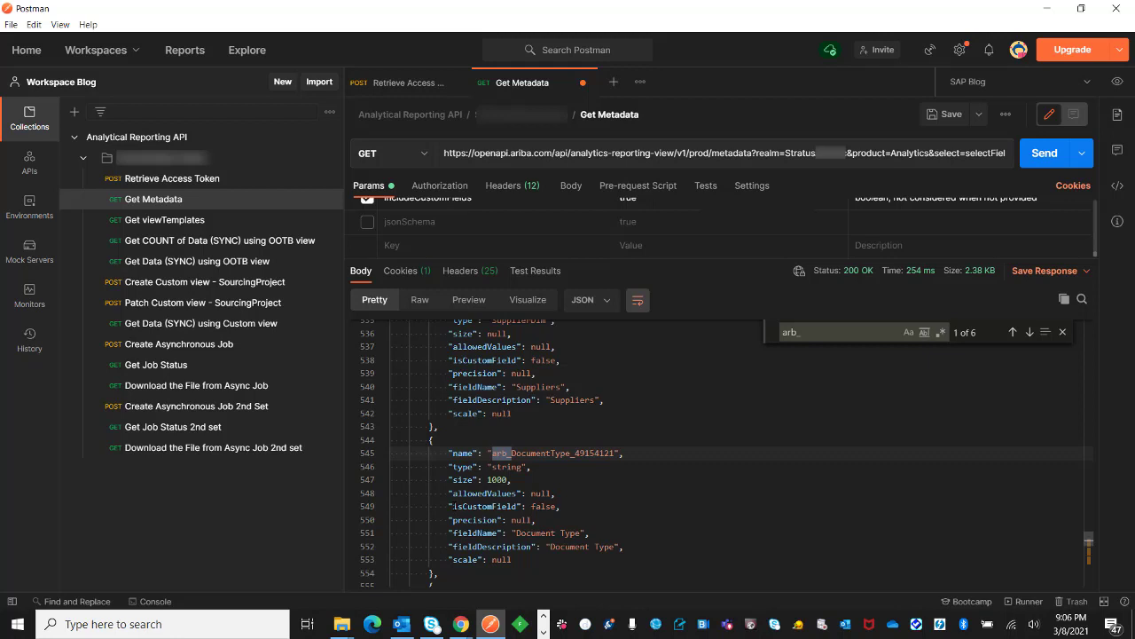
drag(454, 506, 561, 507)
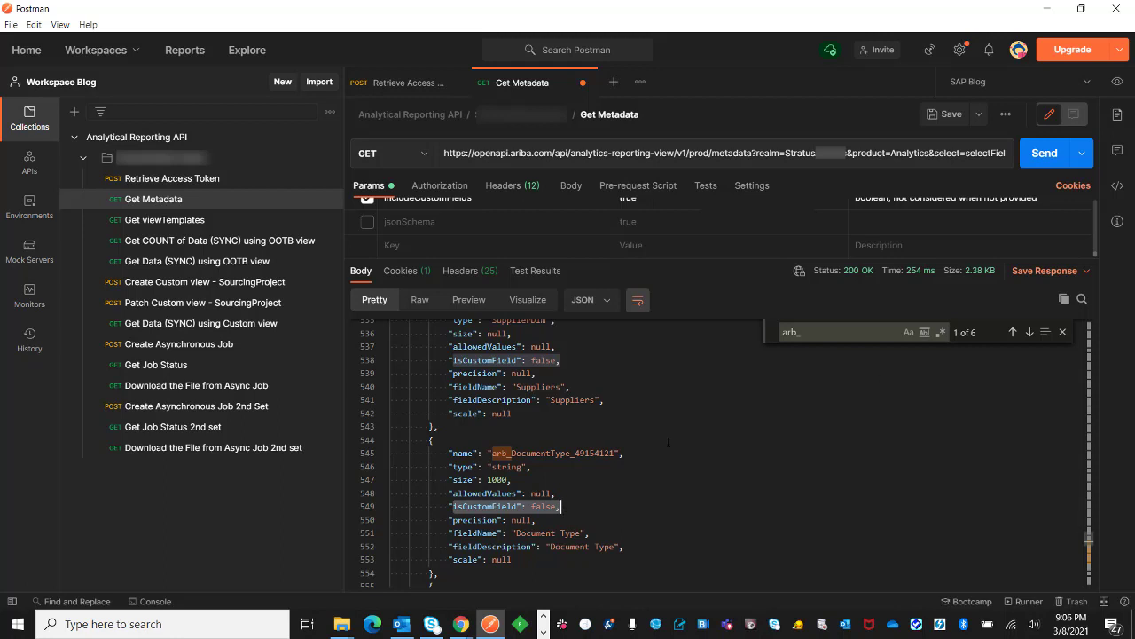
click(531, 467)
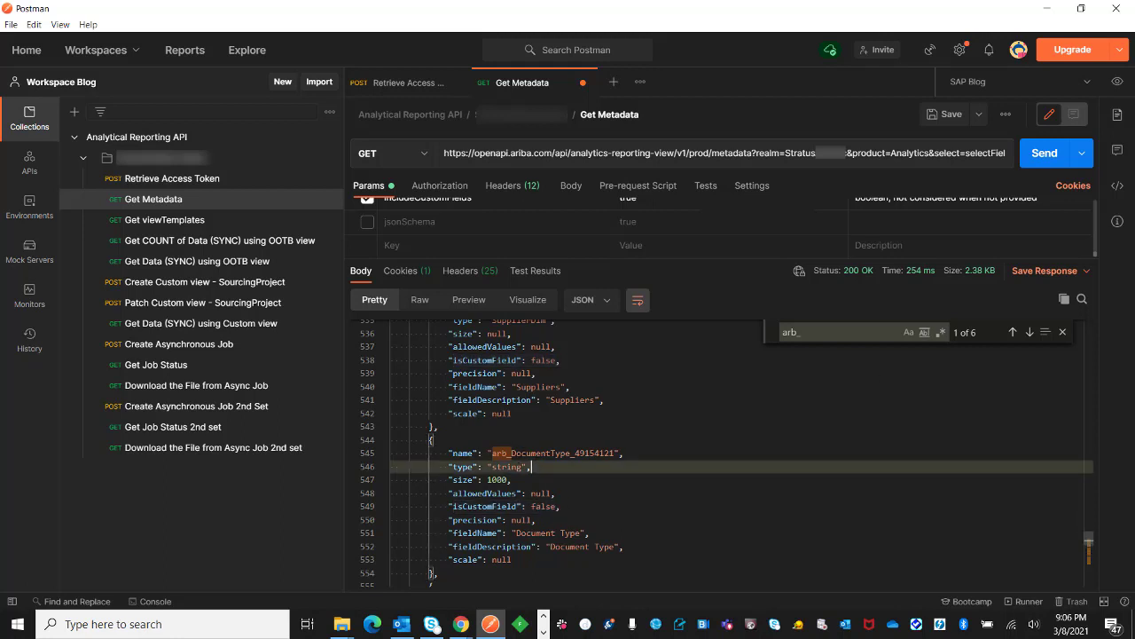
Enable the jsonSchema parameter, resend the request, and enlarge the response area to view the returned schema
drag(665, 259, 675, 392)
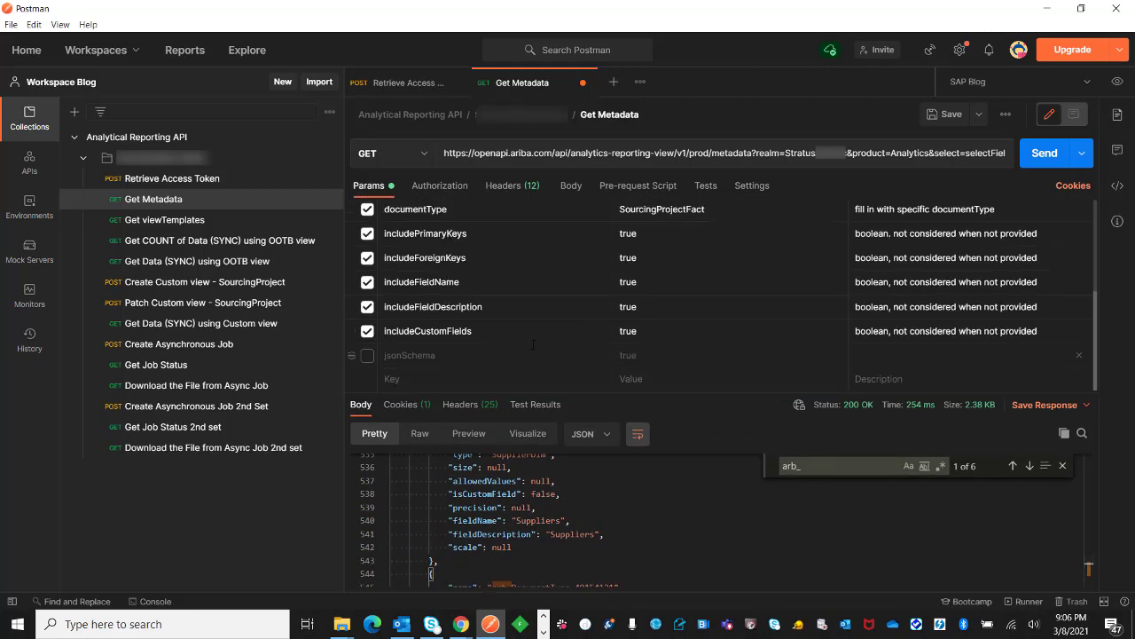
scroll(533, 345, up, 2)
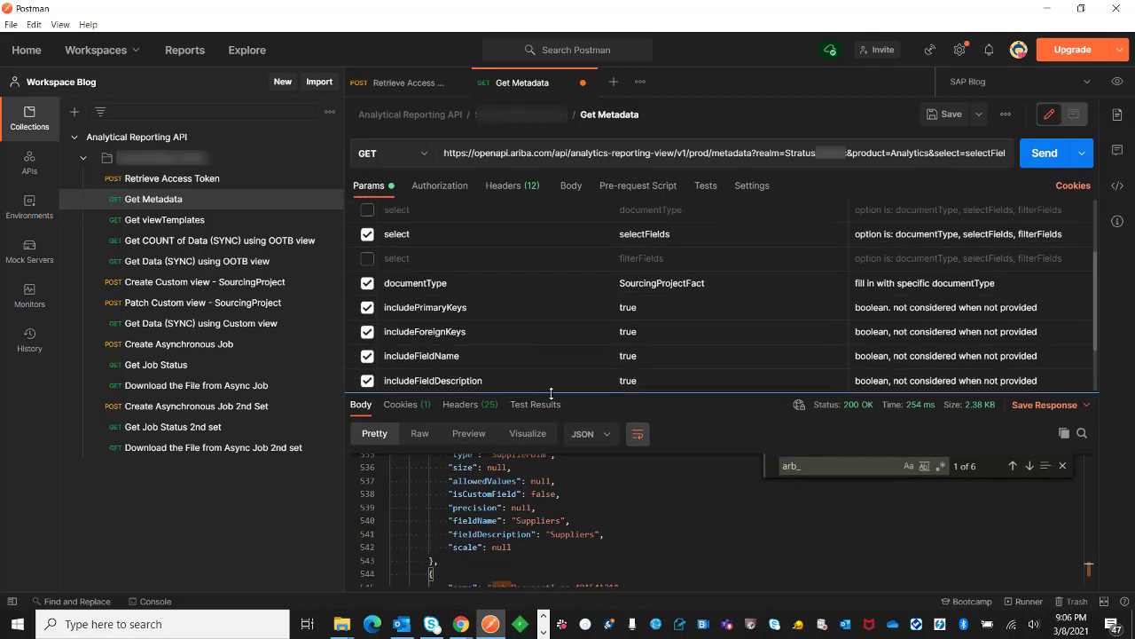
drag(548, 394, 558, 452)
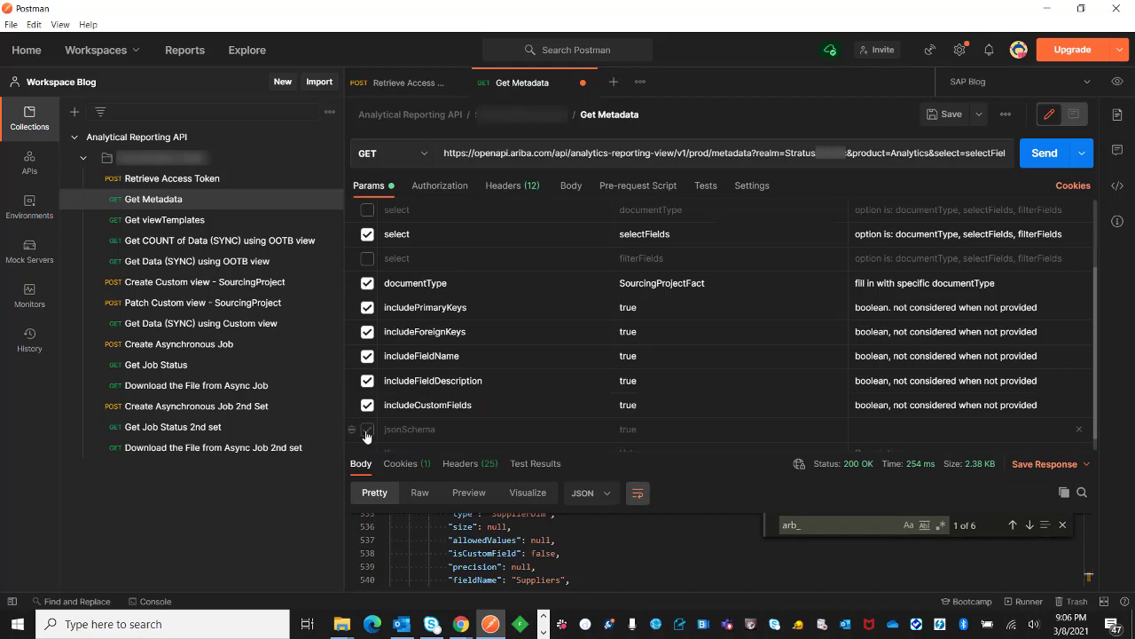
click(368, 432)
click(1036, 157)
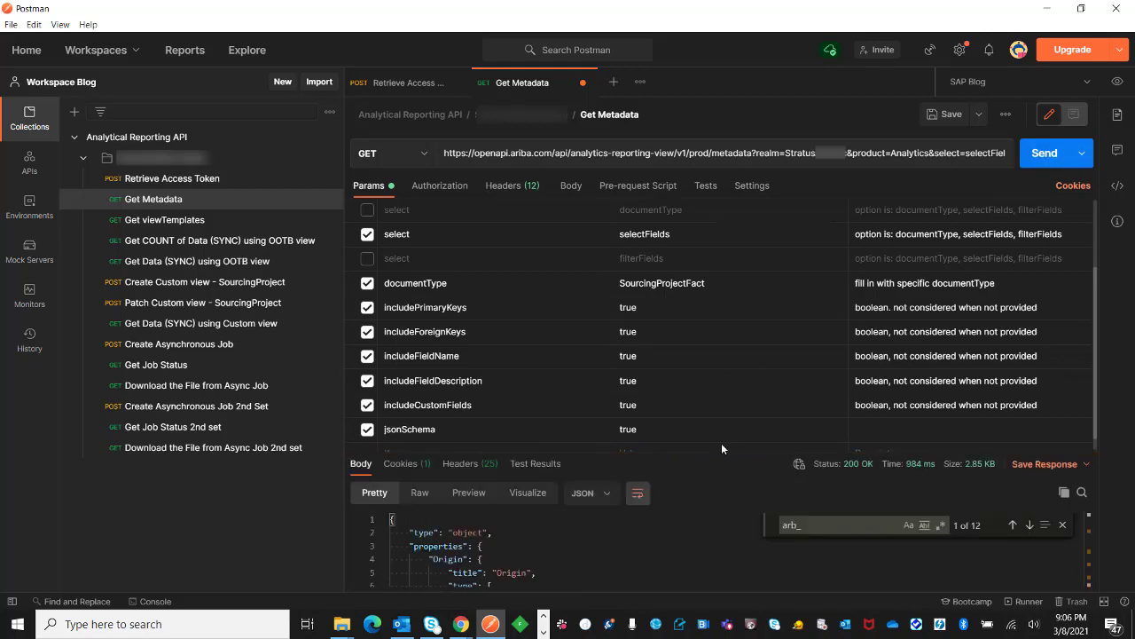
drag(711, 451, 710, 270)
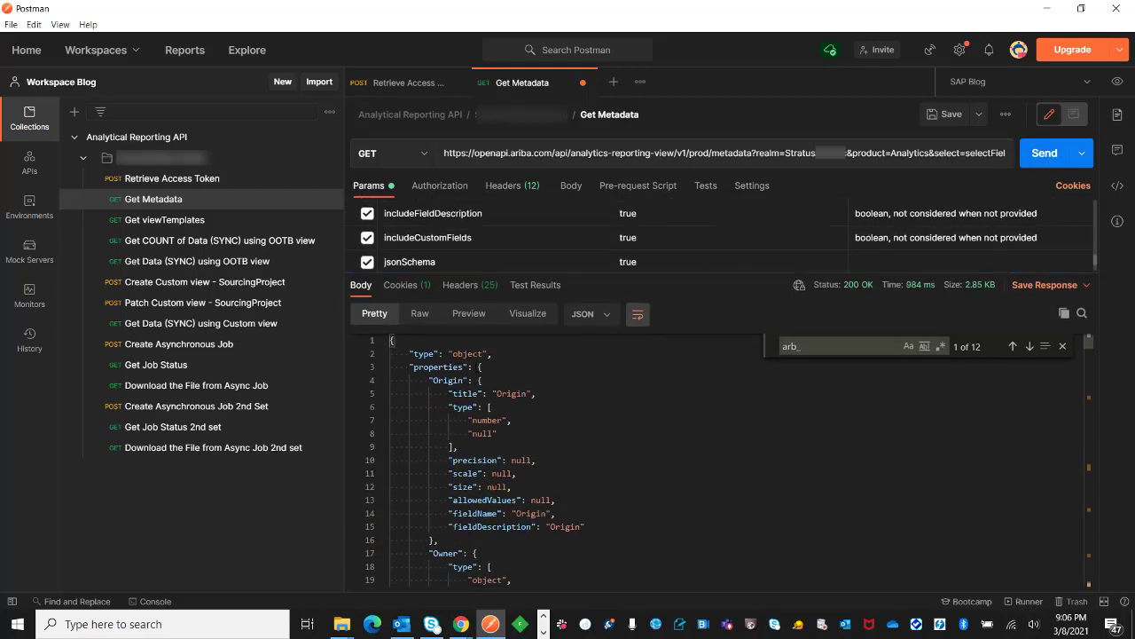